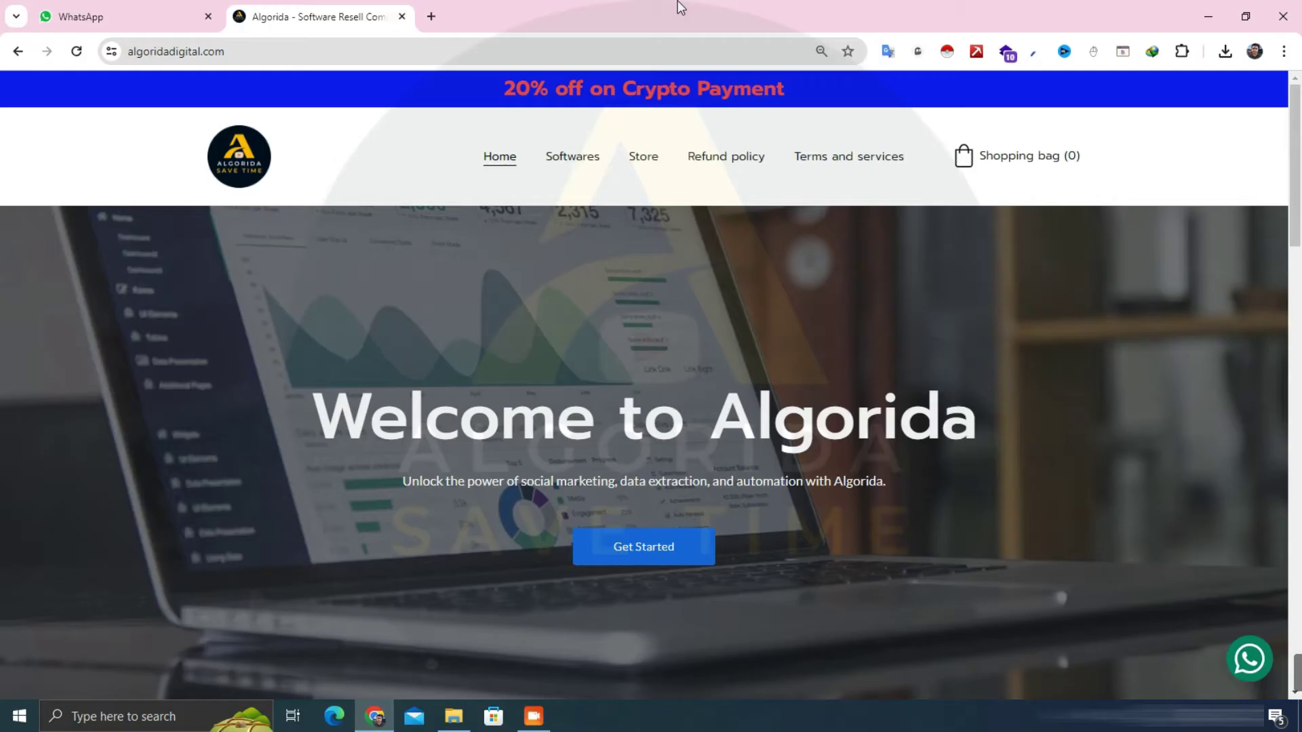
Open the Easy Sender product page from the Softwares list on Algorida Digital
{"action": "left_click", "coordinate": [572, 157]}
{"action": "scroll", "coordinate": [422, 455], "scroll_direction": "down", "scroll_amount": 1}
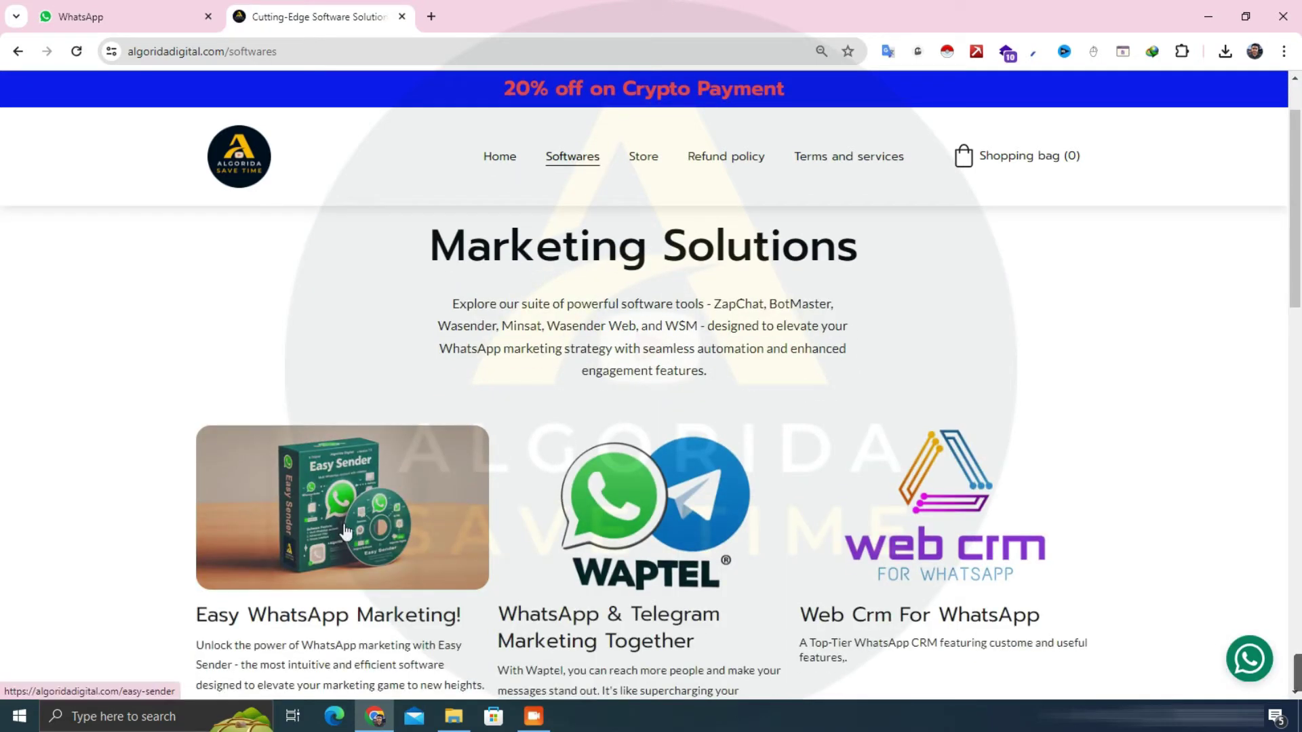
{"action": "left_click", "coordinate": [313, 510]}
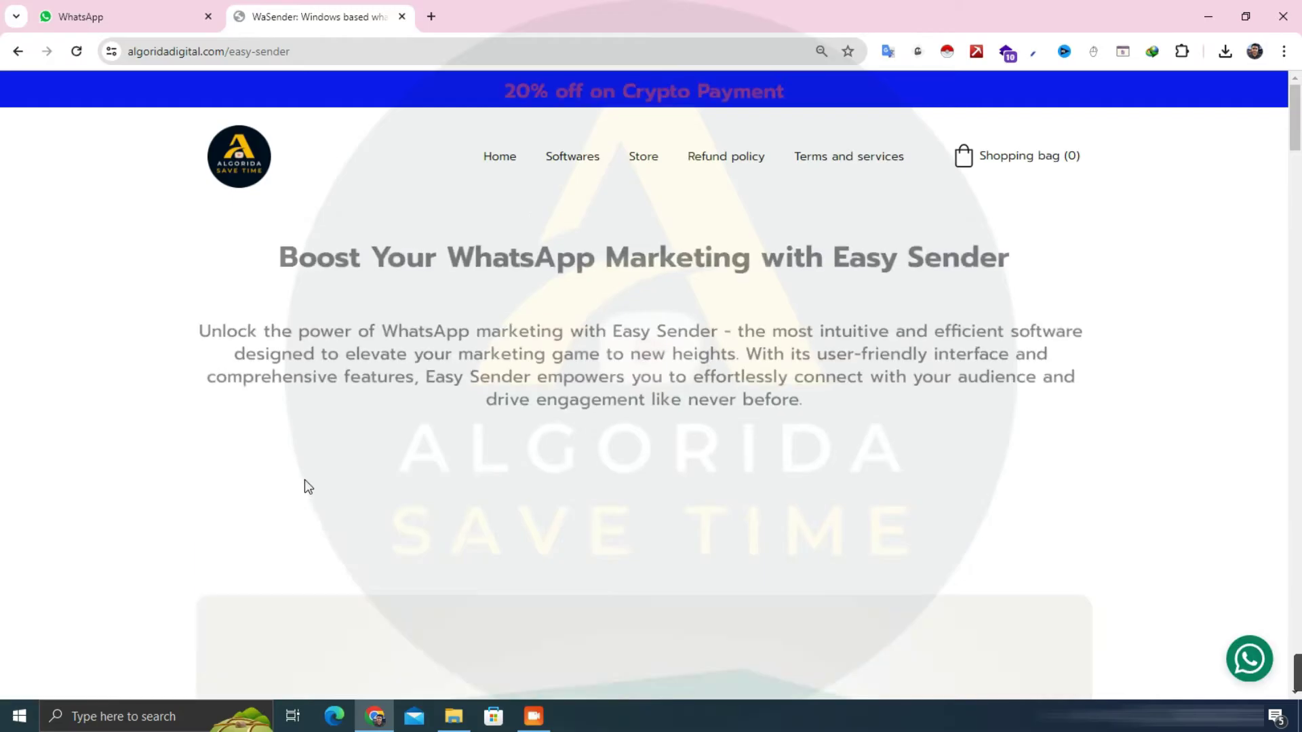
{"action": "scroll", "coordinate": [306, 488], "scroll_direction": "down", "scroll_amount": 8}
{"action": "scroll", "coordinate": [309, 492], "scroll_direction": "down", "scroll_amount": 2}
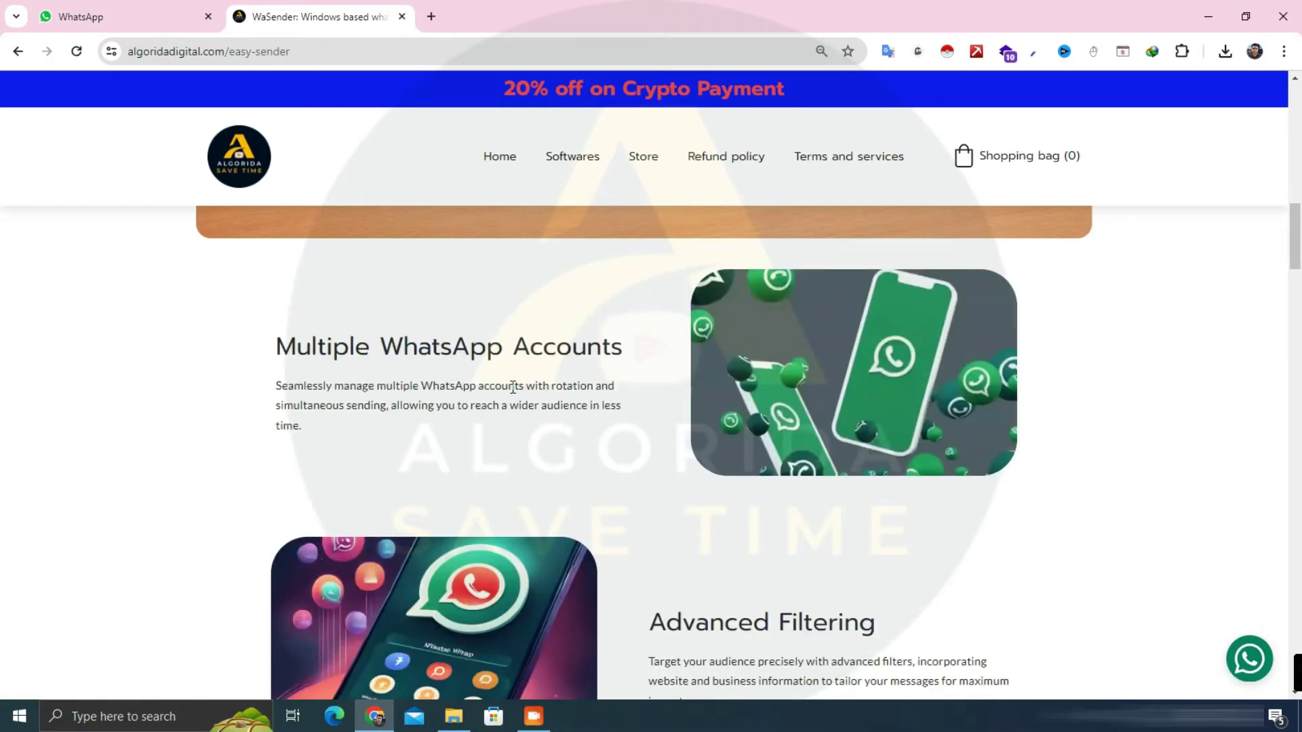
{"action": "scroll", "coordinate": [499, 436], "scroll_direction": "down", "scroll_amount": 1}
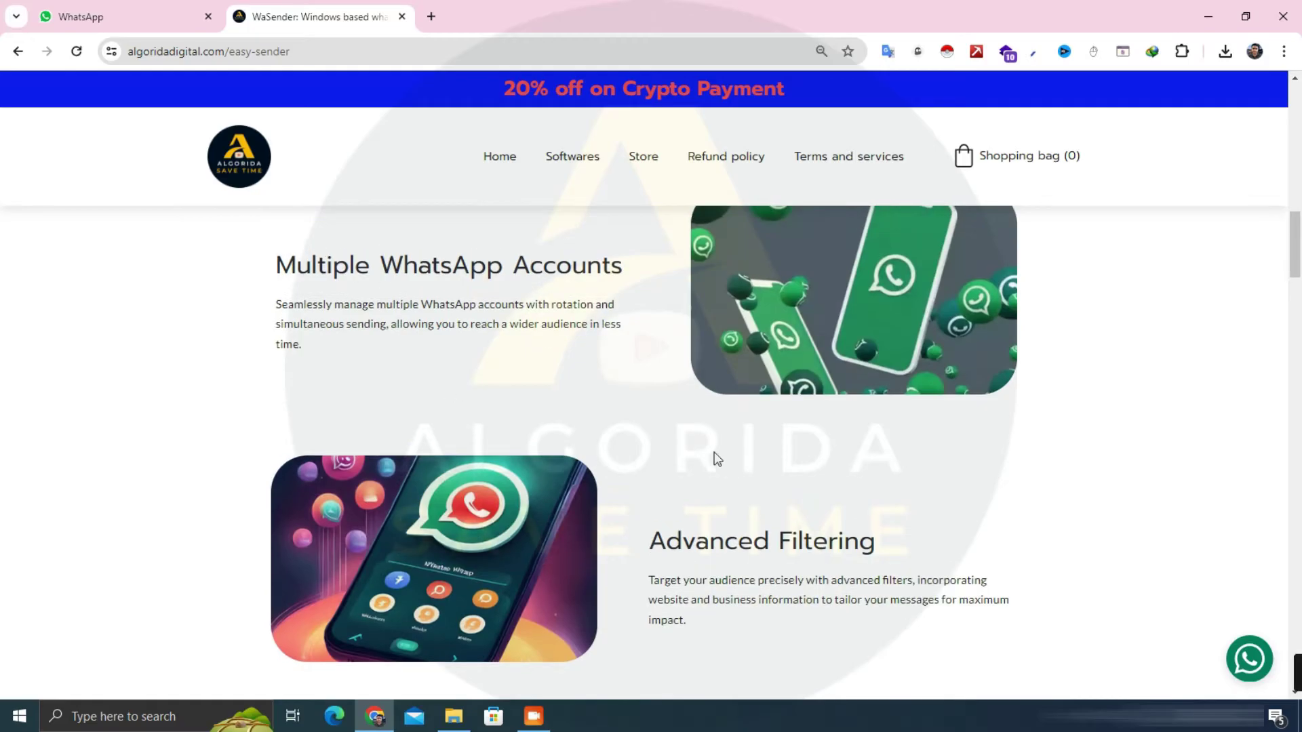
{"action": "scroll", "coordinate": [714, 459], "scroll_direction": "down", "scroll_amount": 2}
{"action": "scroll", "coordinate": [713, 389], "scroll_direction": "down", "scroll_amount": 3}
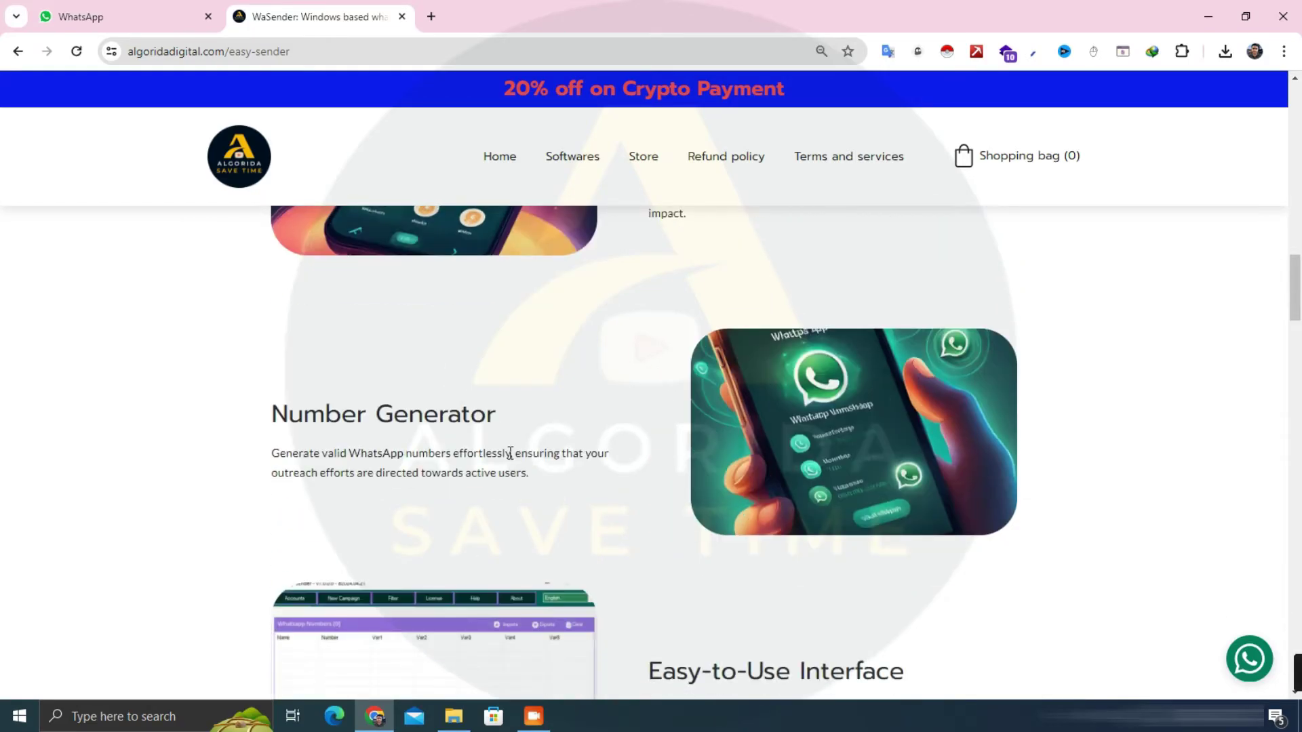
{"action": "scroll", "coordinate": [509, 453], "scroll_direction": "down", "scroll_amount": 3}
{"action": "scroll", "coordinate": [556, 498], "scroll_direction": "down", "scroll_amount": 3}
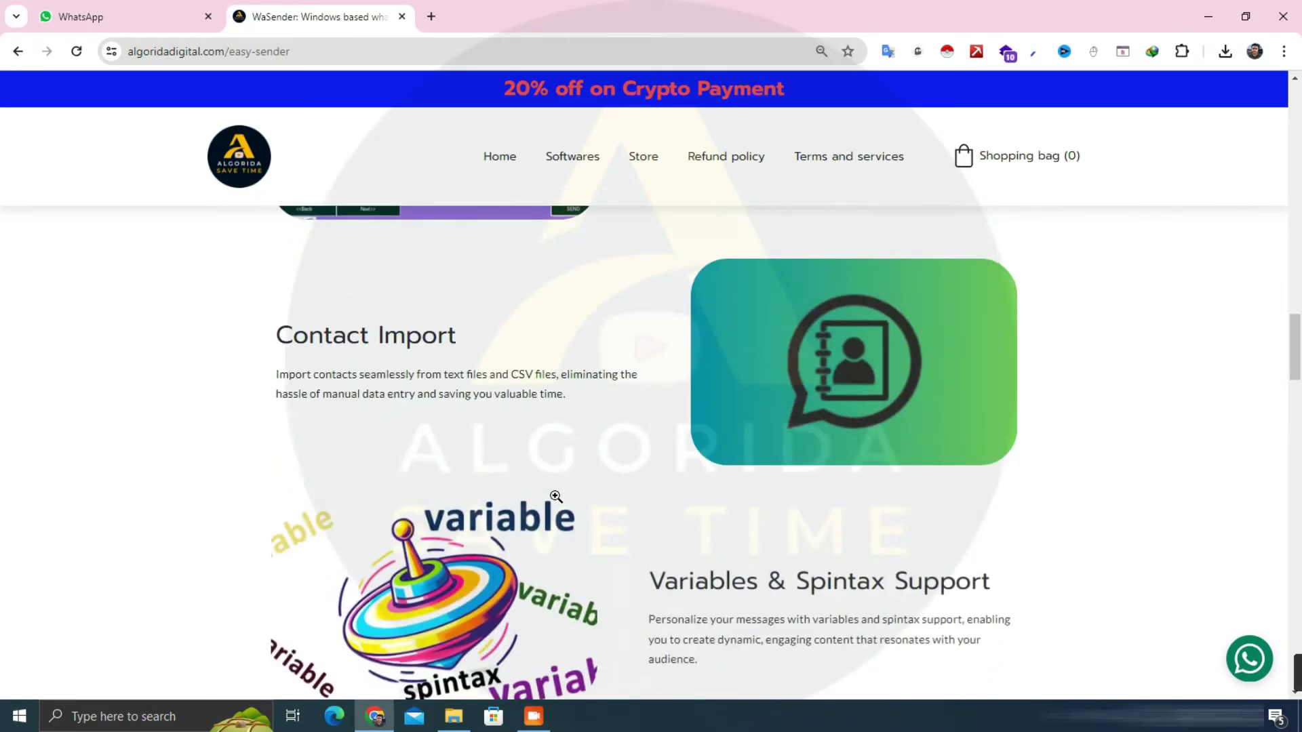
{"action": "scroll", "coordinate": [556, 497], "scroll_direction": "down", "scroll_amount": 3}
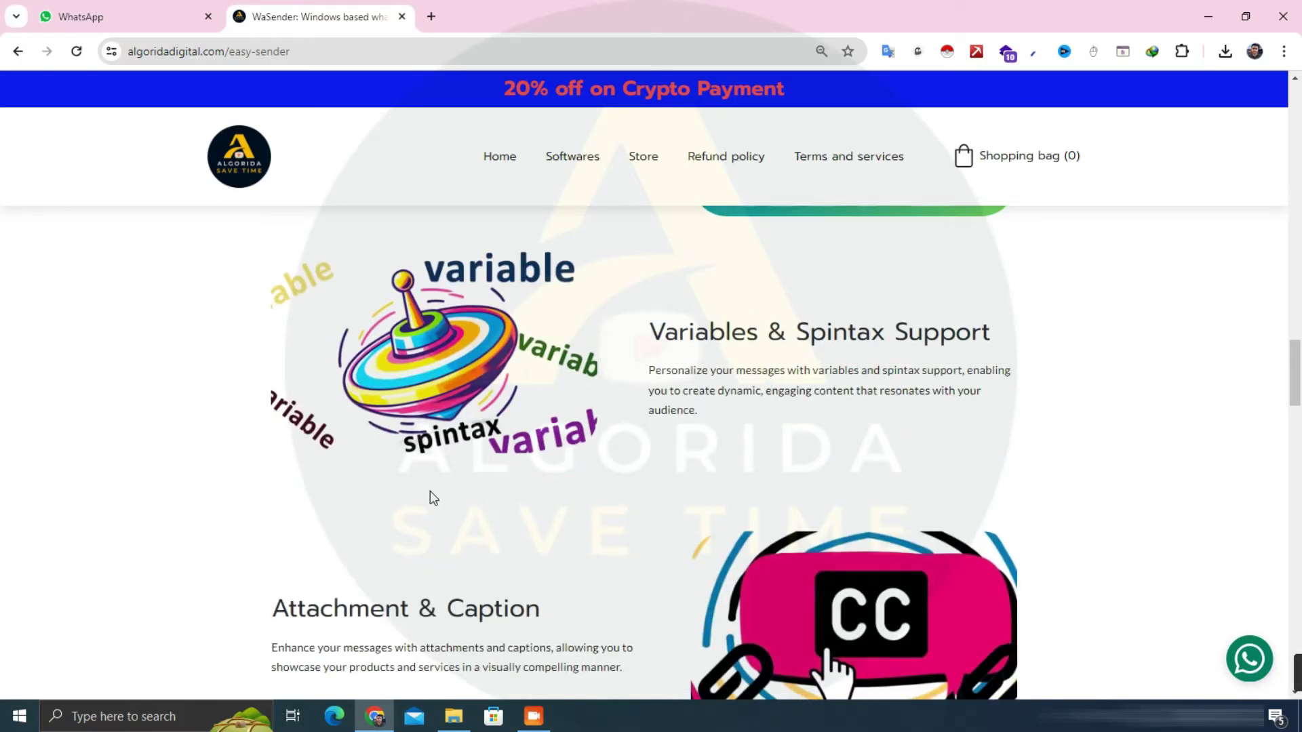
{"action": "scroll", "coordinate": [430, 497], "scroll_direction": "down", "scroll_amount": 3}
{"action": "scroll", "coordinate": [605, 425], "scroll_direction": "down", "scroll_amount": 3}
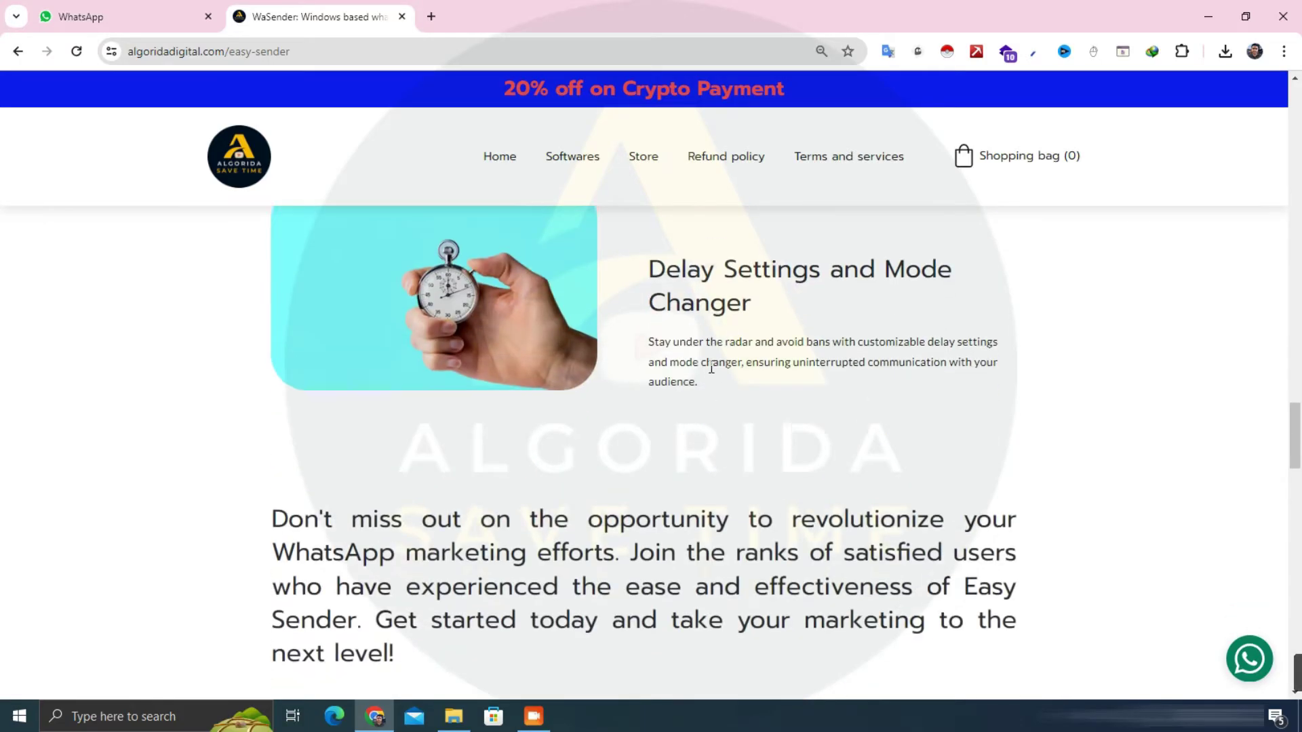
{"action": "scroll", "coordinate": [702, 392], "scroll_direction": "up", "scroll_amount": 3}
{"action": "scroll", "coordinate": [692, 417], "scroll_direction": "up", "scroll_amount": 5}
{"action": "scroll", "coordinate": [688, 415], "scroll_direction": "up", "scroll_amount": 5}
{"action": "scroll", "coordinate": [687, 416], "scroll_direction": "up", "scroll_amount": 1}
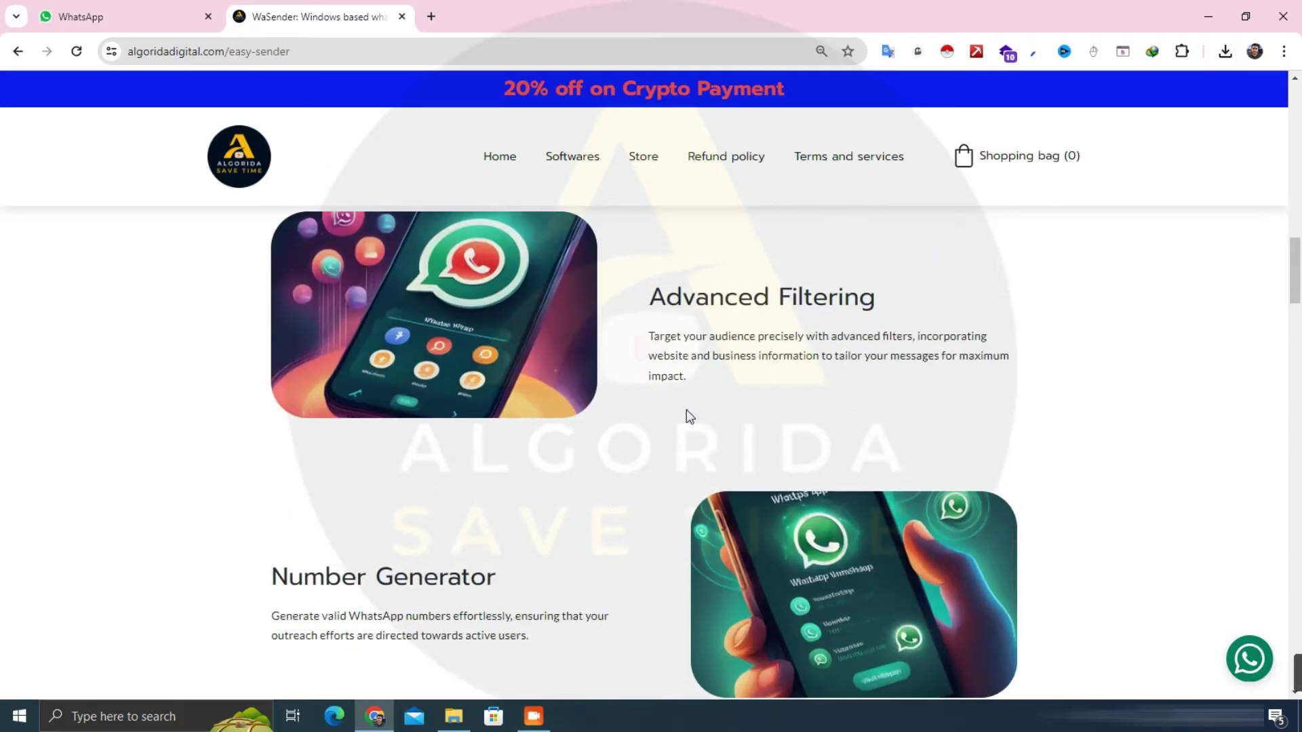
{"action": "scroll", "coordinate": [686, 412], "scroll_direction": "up", "scroll_amount": 2}
{"action": "scroll", "coordinate": [686, 416], "scroll_direction": "up", "scroll_amount": 3}
{"action": "scroll", "coordinate": [665, 468], "scroll_direction": "down", "scroll_amount": 5}
{"action": "mouse_move", "coordinate": [1296, 299]}
{"action": "left_mouse_down"}
{"action": "mouse_move", "coordinate": [1298, 526]}
{"action": "mouse_move", "coordinate": [1298, 438]}
{"action": "mouse_move", "coordinate": [1297, 452]}
{"action": "left_mouse_up"}
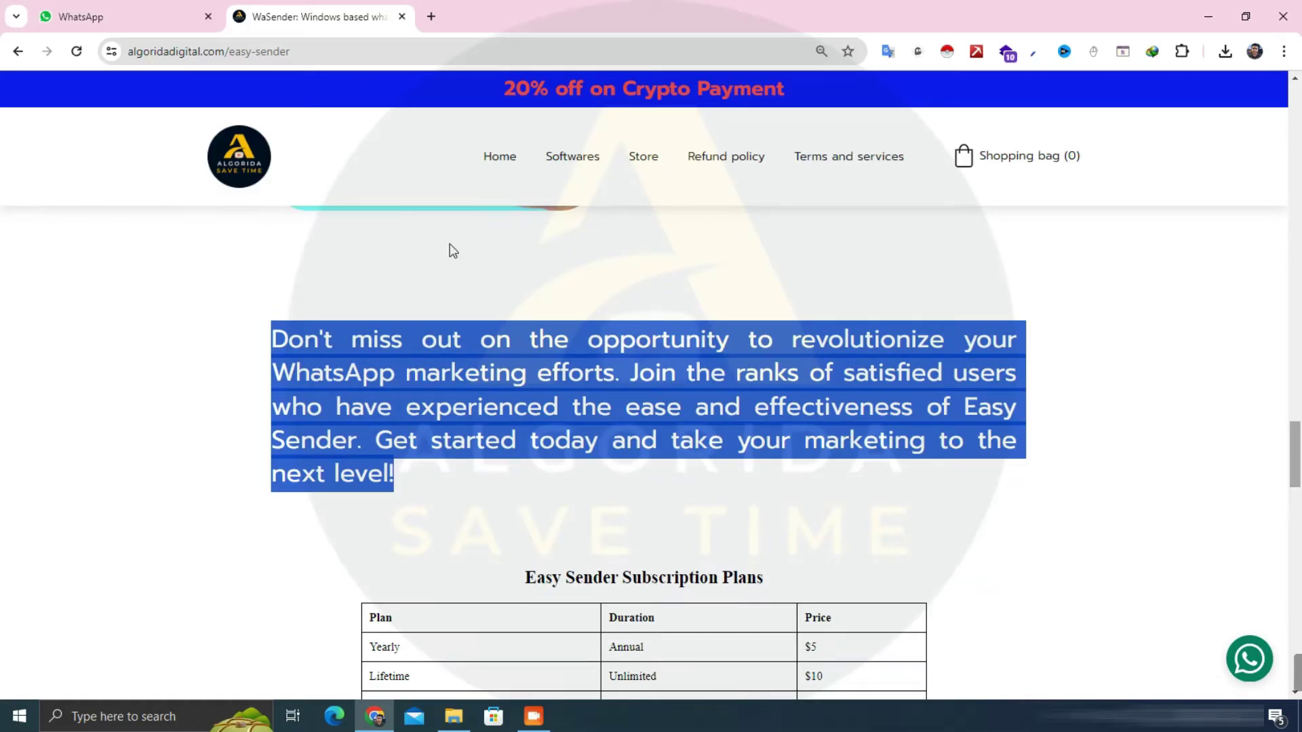
{"action": "scroll", "coordinate": [457, 261], "scroll_direction": "down", "scroll_amount": 2}
Read through the plans, caution and antiban tips, selecting and clearing page text
{"action": "left_click", "coordinate": [479, 397]}
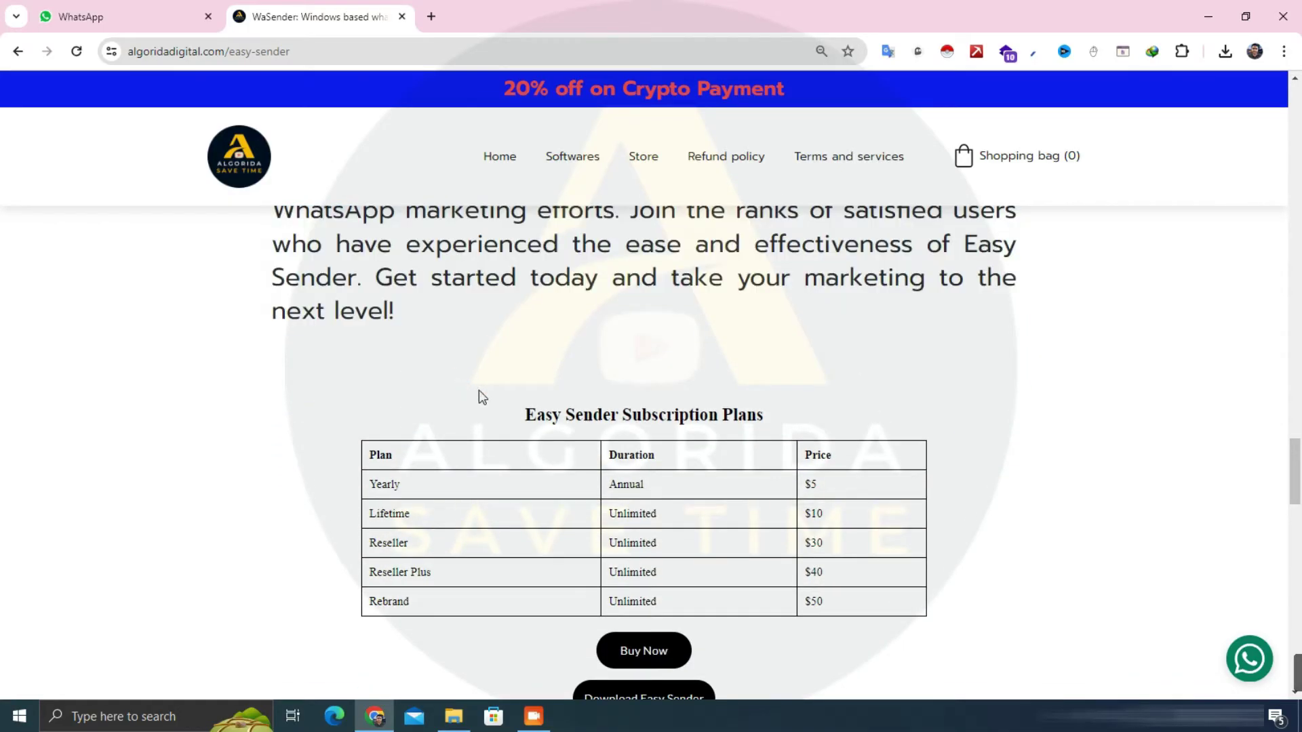
{"action": "scroll", "coordinate": [507, 393], "scroll_direction": "down", "scroll_amount": 2}
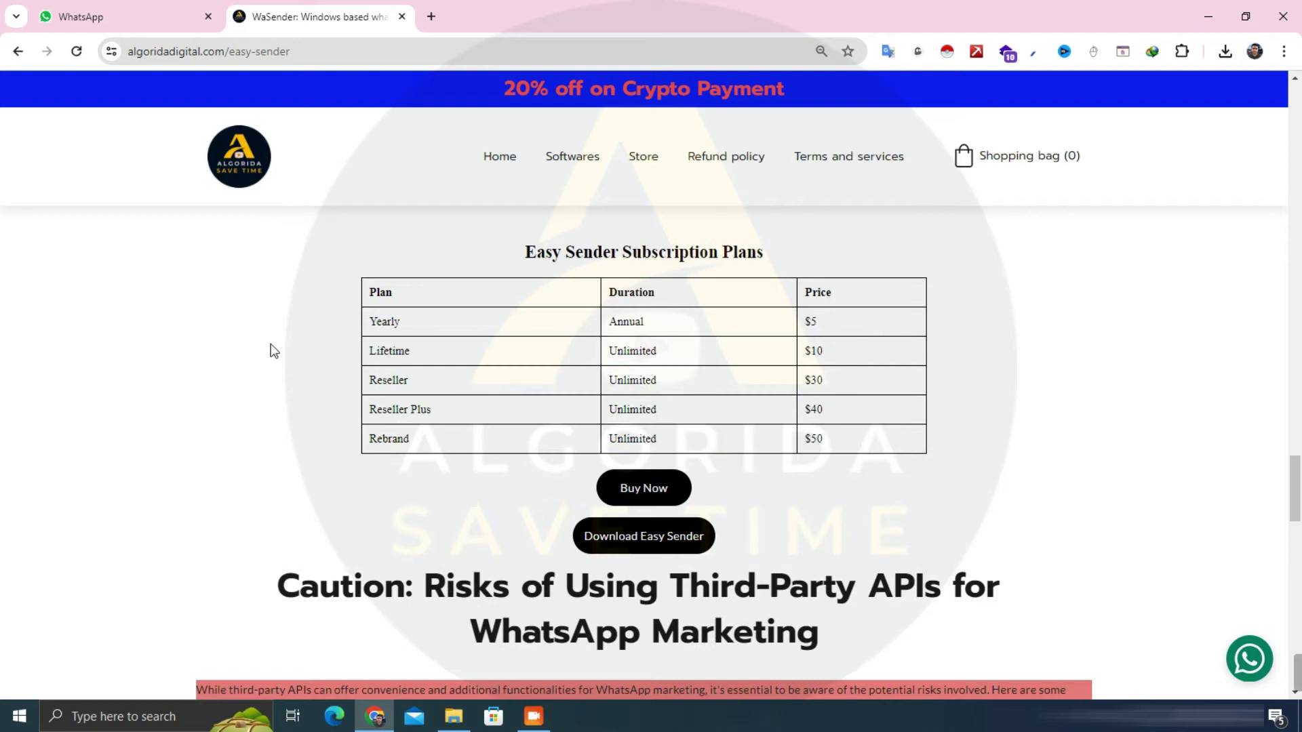
{"action": "scroll", "coordinate": [308, 314], "scroll_direction": "down", "scroll_amount": 3}
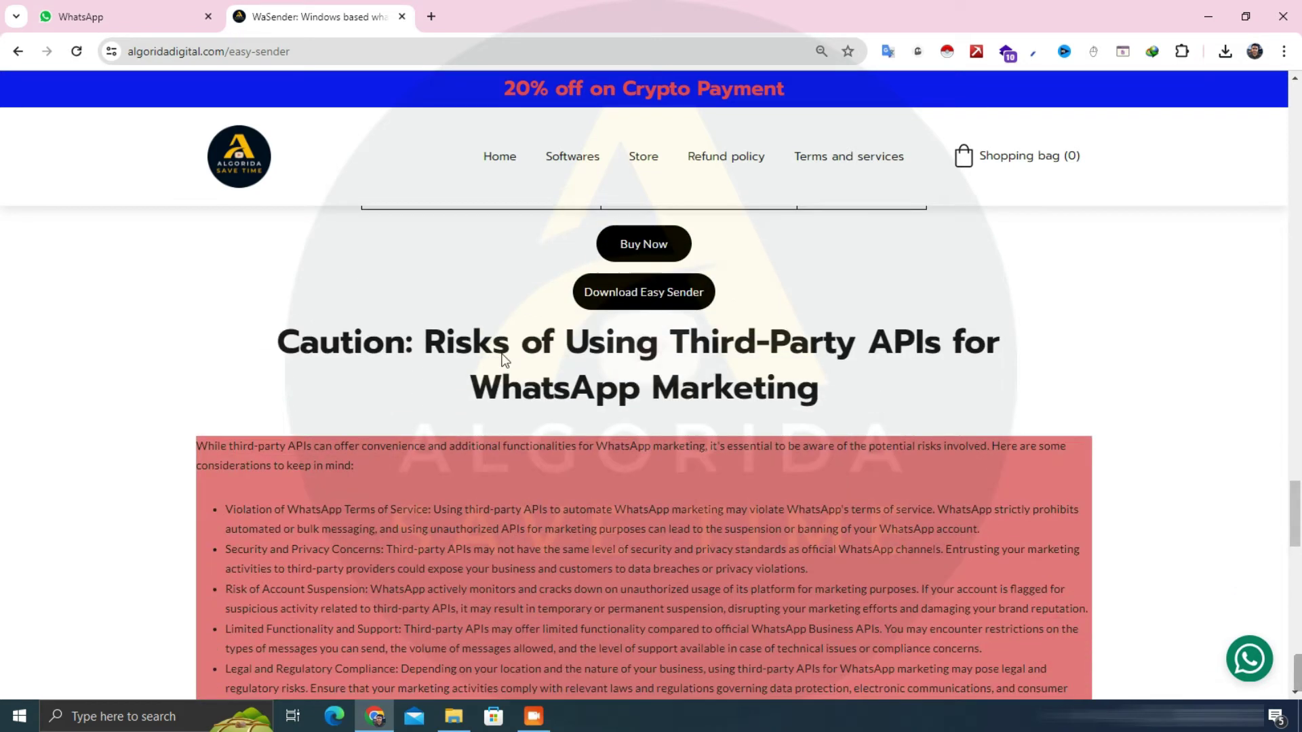
{"action": "scroll", "coordinate": [373, 361], "scroll_direction": "down", "scroll_amount": 1}
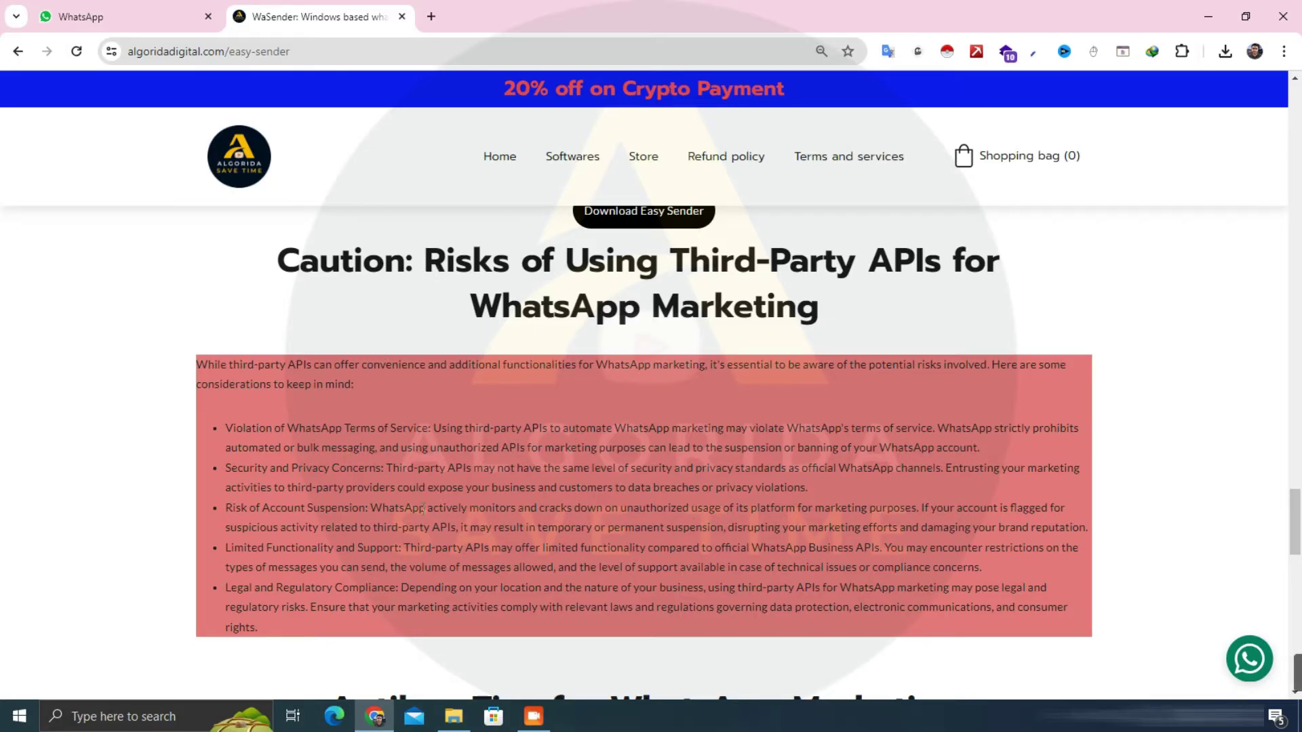
{"action": "scroll", "coordinate": [611, 478], "scroll_direction": "down", "scroll_amount": 4}
{"action": "scroll", "coordinate": [241, 436], "scroll_direction": "down", "scroll_amount": 1}
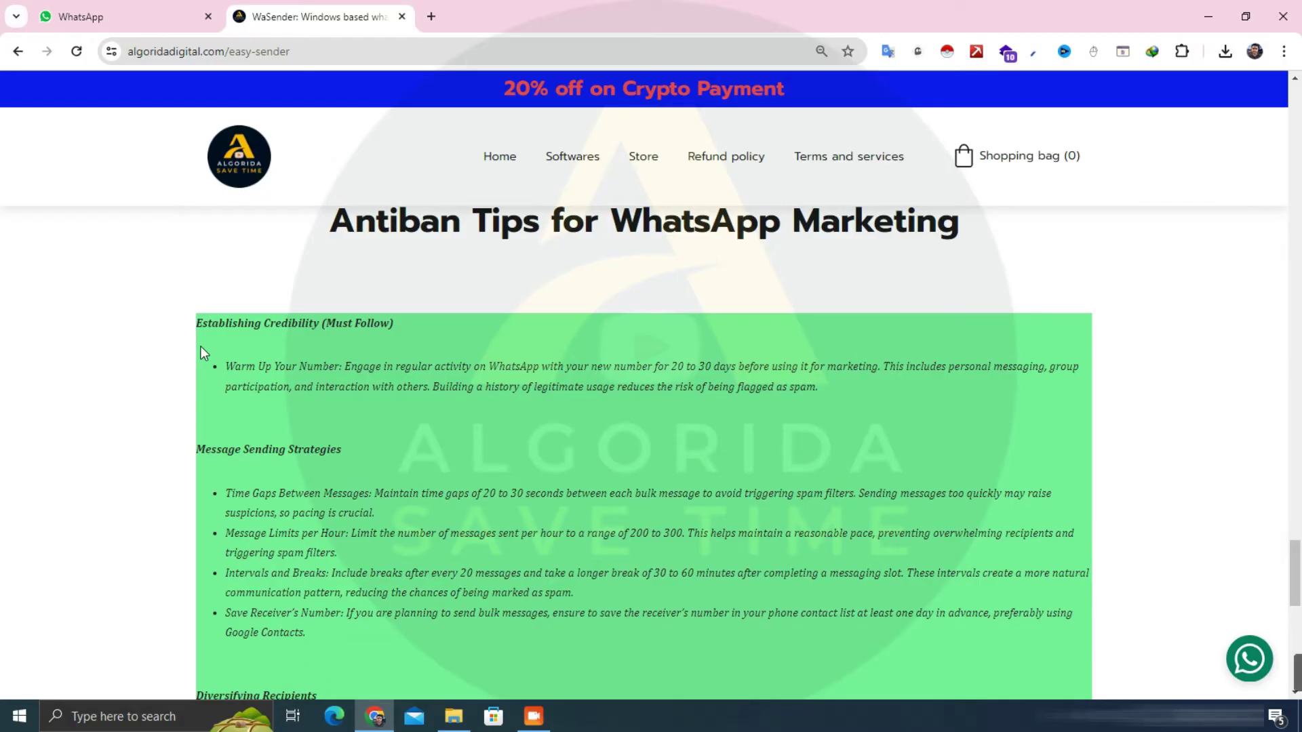
{"action": "left_click", "coordinate": [202, 323]}
{"action": "left_click_drag", "start_coordinate": [325, 699], "coordinate": [386, 518]}
{"action": "left_click", "coordinate": [395, 470]}
{"action": "scroll", "coordinate": [207, 313], "scroll_direction": "up", "scroll_amount": 5}
Download Easy Sender.zip, extract it with its password, and open the Easy Sender folder
{"action": "left_click", "coordinate": [639, 268]}
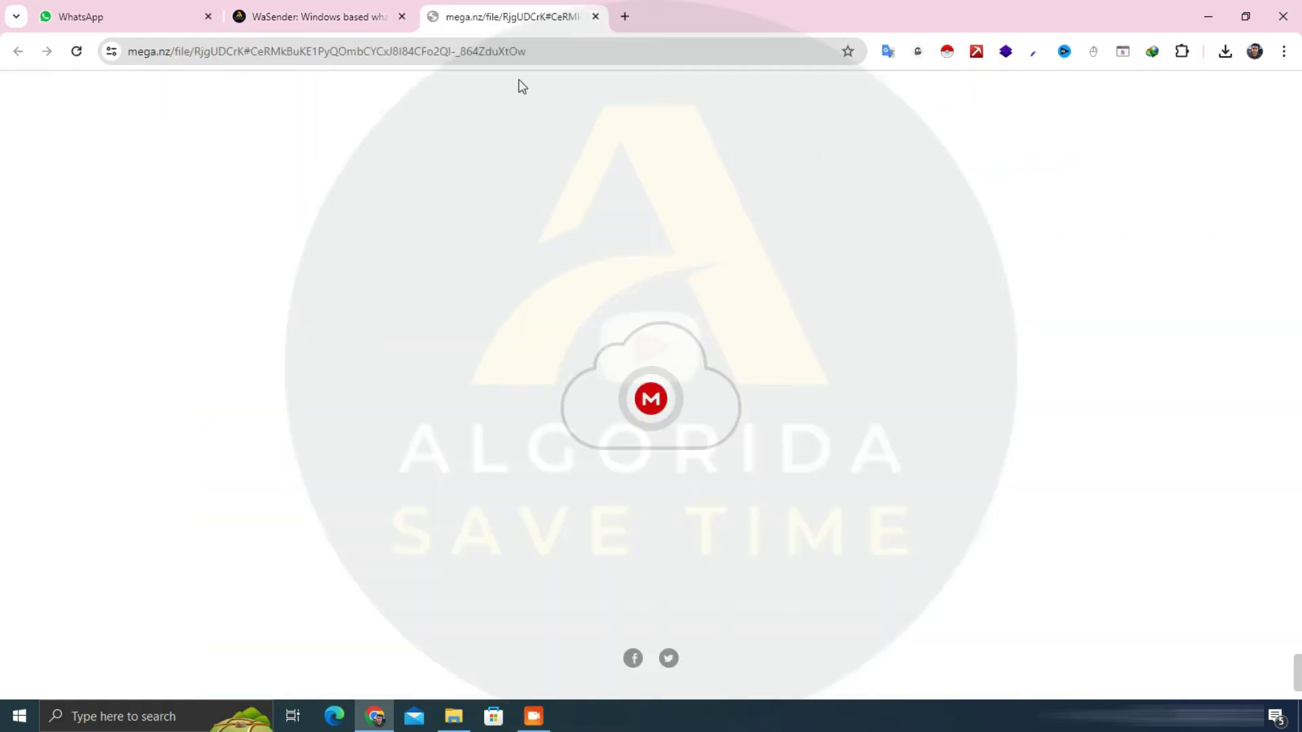
{"action": "right_click", "coordinate": [234, 233]}
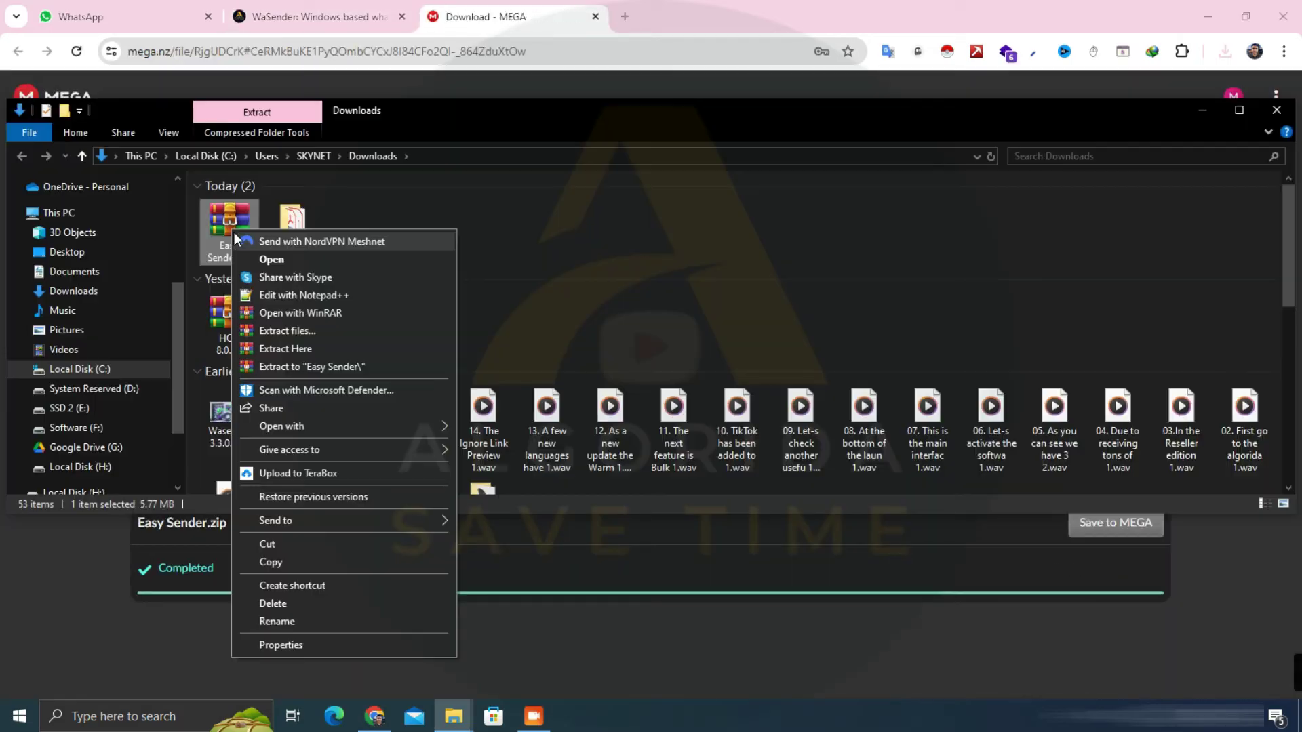
{"action": "left_click", "coordinate": [316, 365]}
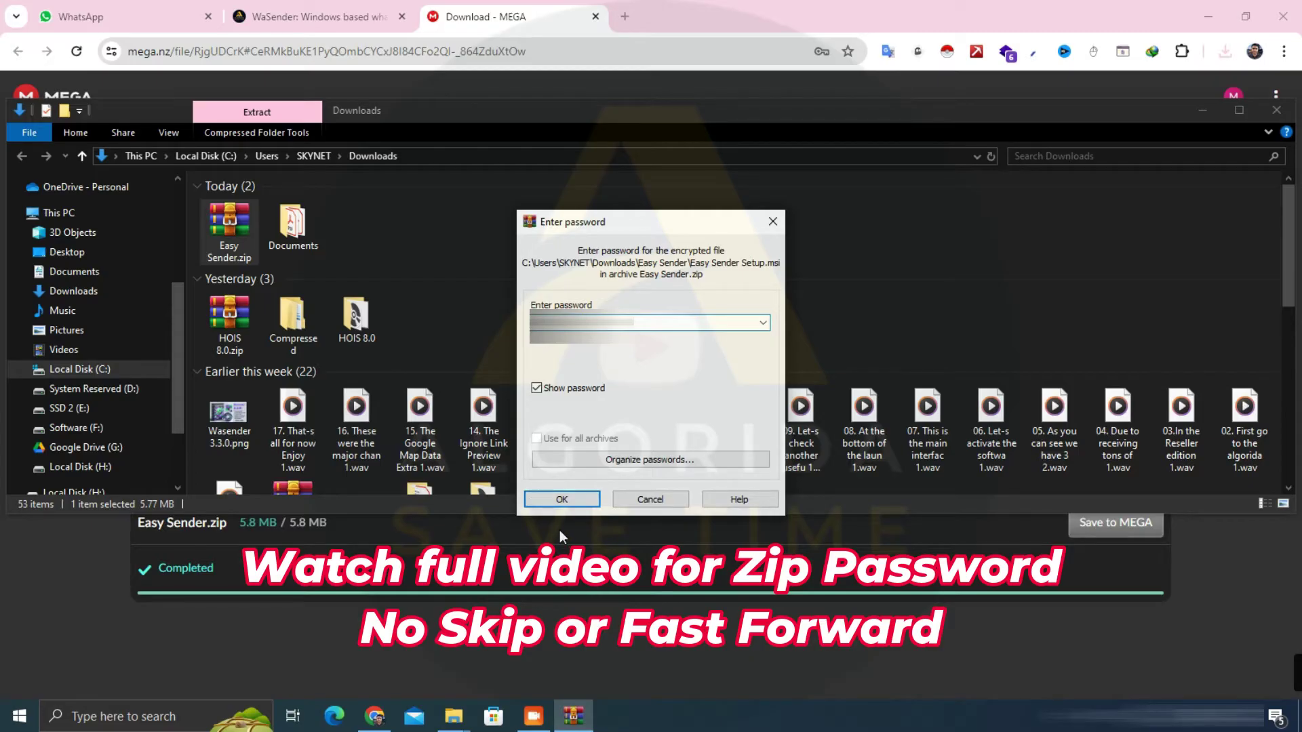
{"action": "left_click", "coordinate": [566, 499]}
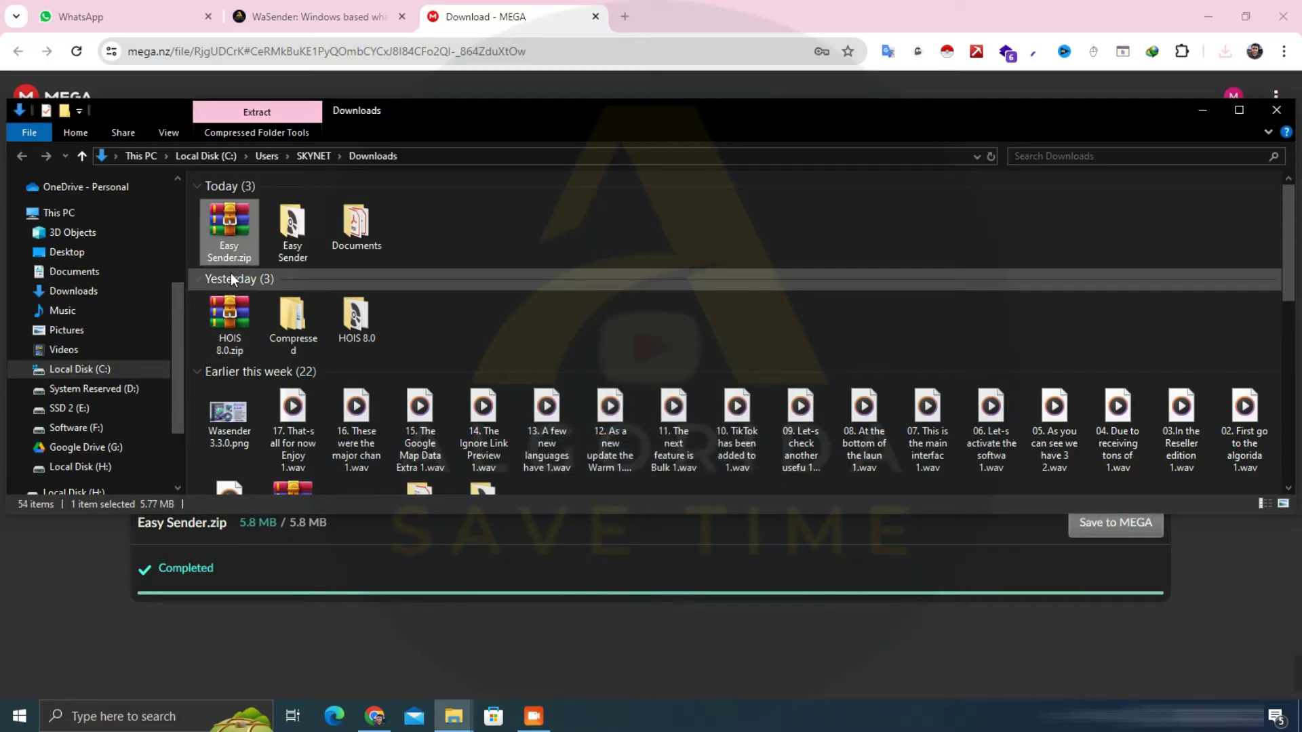
{"action": "left_click", "coordinate": [292, 243]}
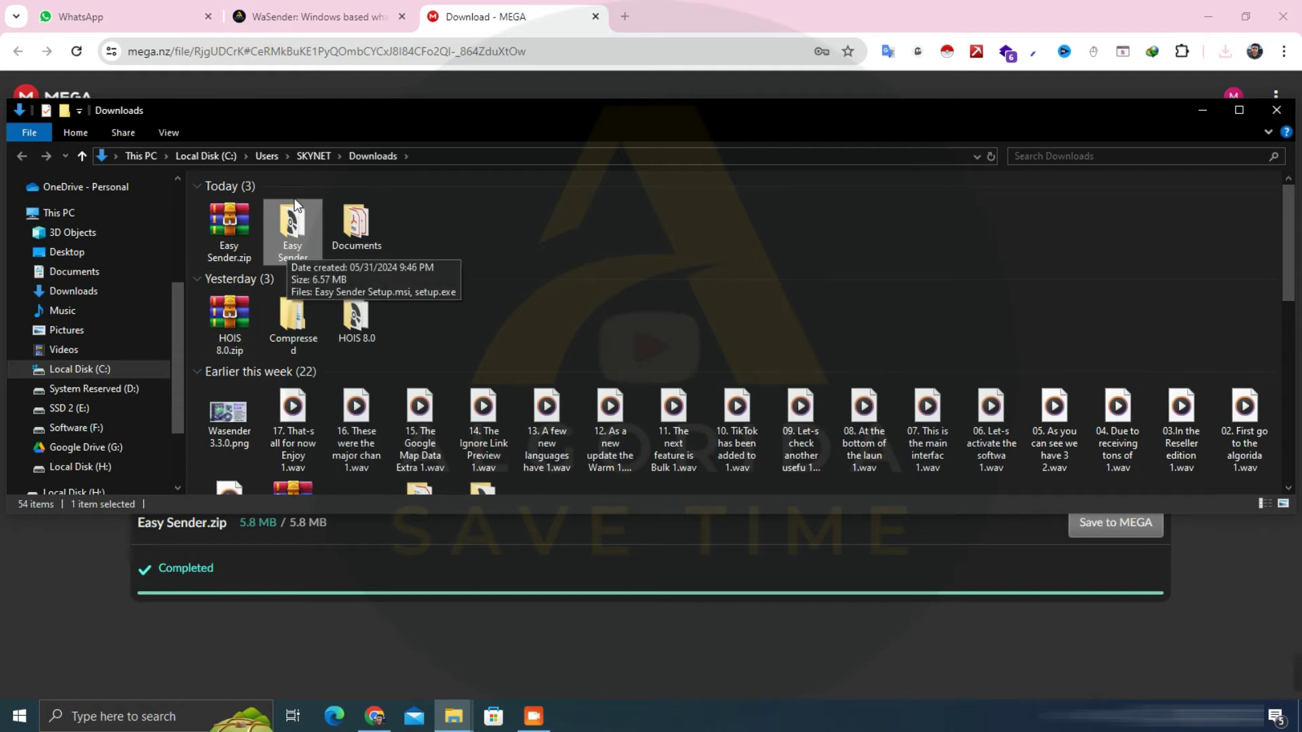
{"action": "mouse_move", "coordinate": [293, 232]}
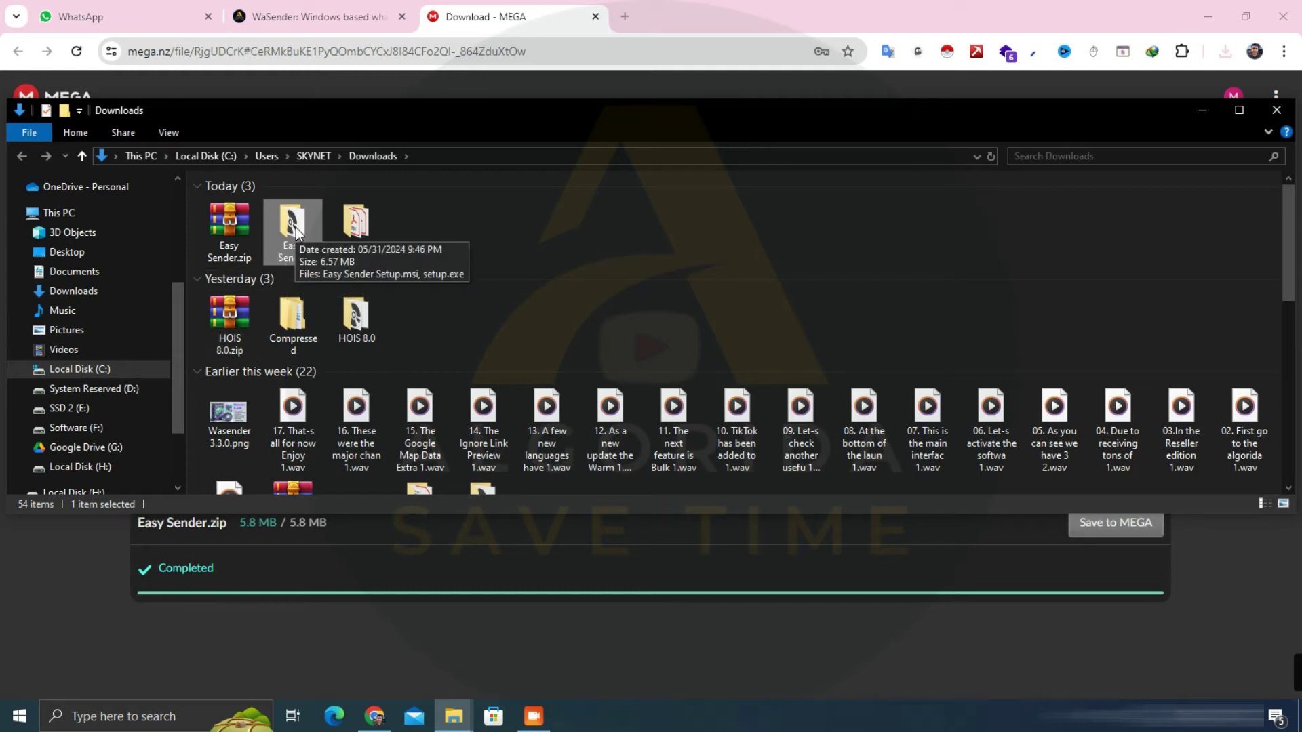
{"action": "double_click", "coordinate": [296, 227]}
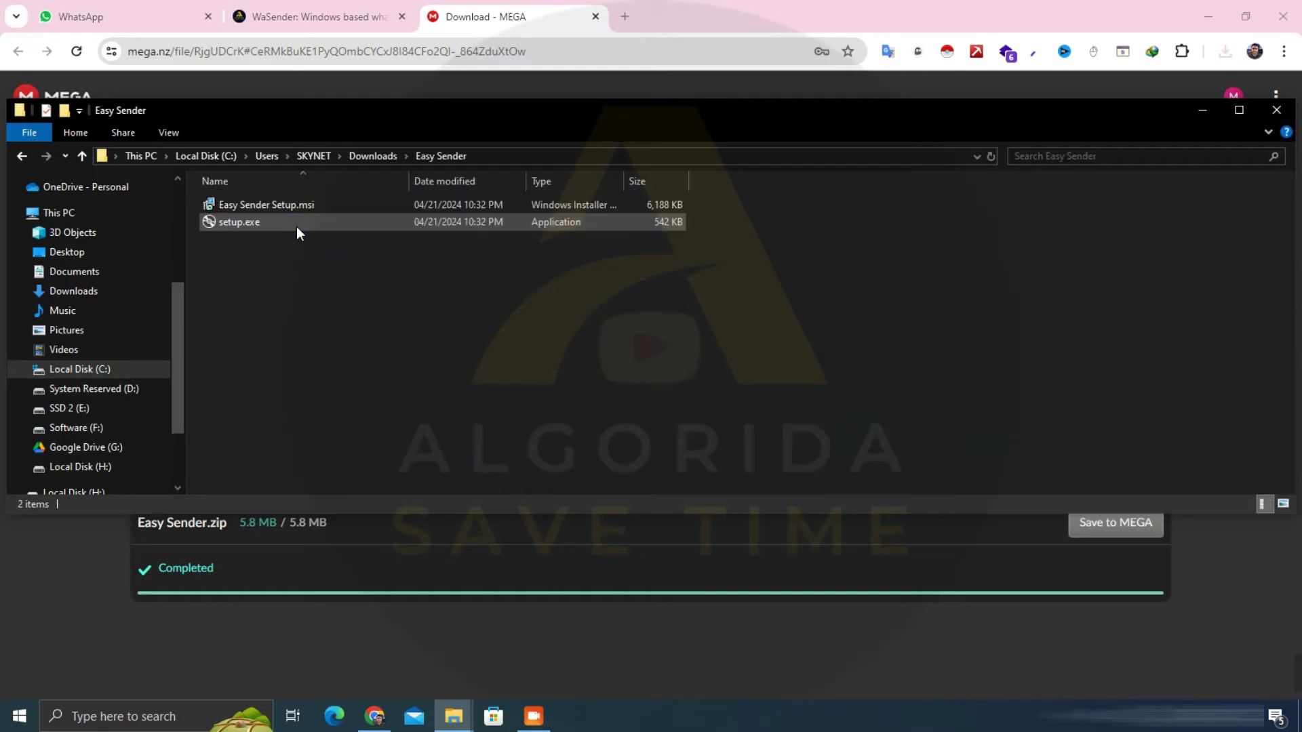
Run setup.exe and go through the wizard, installing Easy Sender for Everyone
{"action": "double_click", "coordinate": [242, 226]}
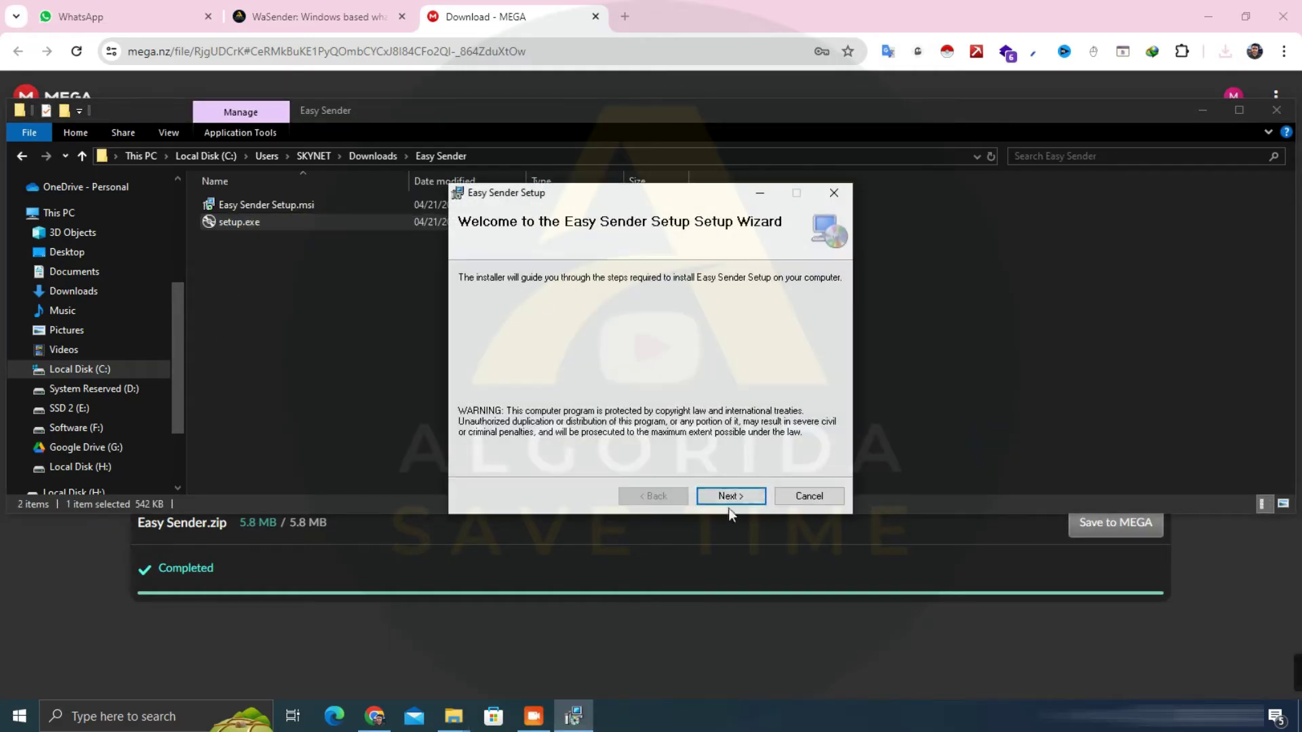
{"action": "left_click", "coordinate": [728, 499]}
{"action": "left_click", "coordinate": [481, 439]}
{"action": "left_click", "coordinate": [722, 498]}
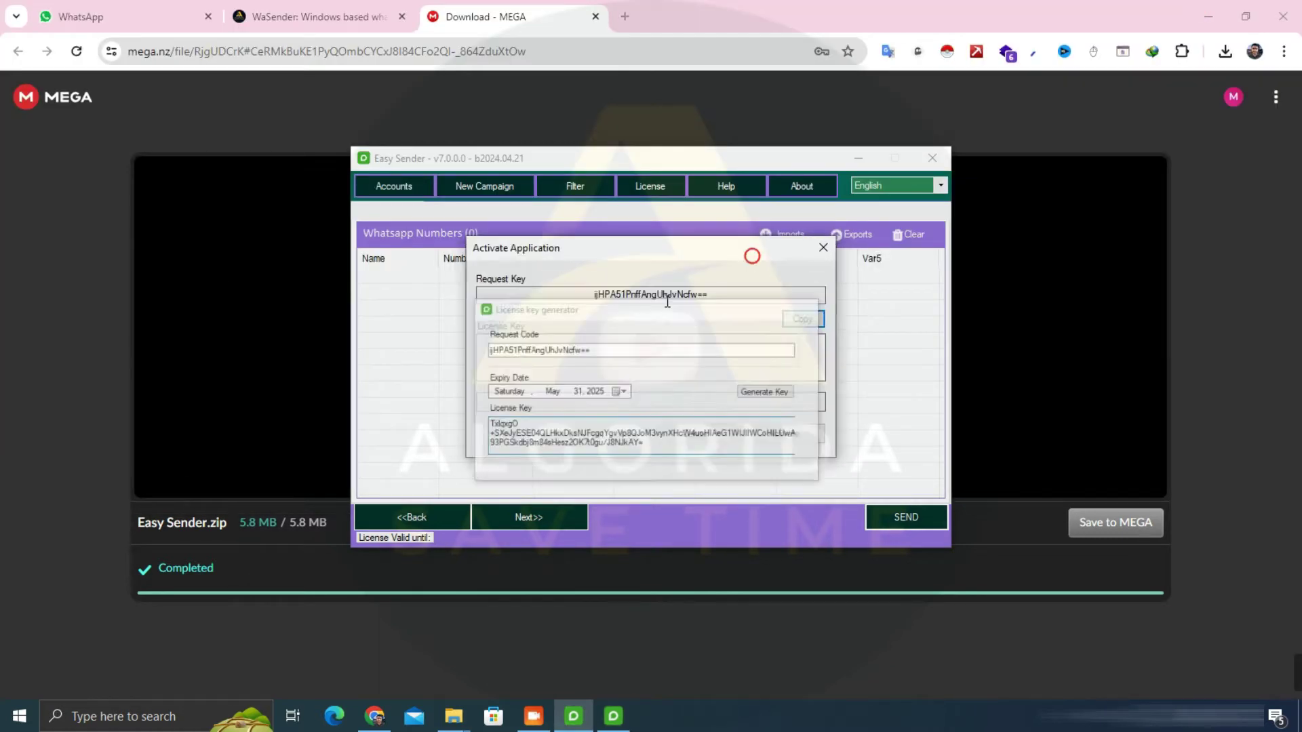
Paste the generated license key into the License Key field and activate it
{"action": "left_click", "coordinate": [605, 364]}
{"action": "right_click", "coordinate": [649, 344]}
{"action": "left_click", "coordinate": [696, 415]}
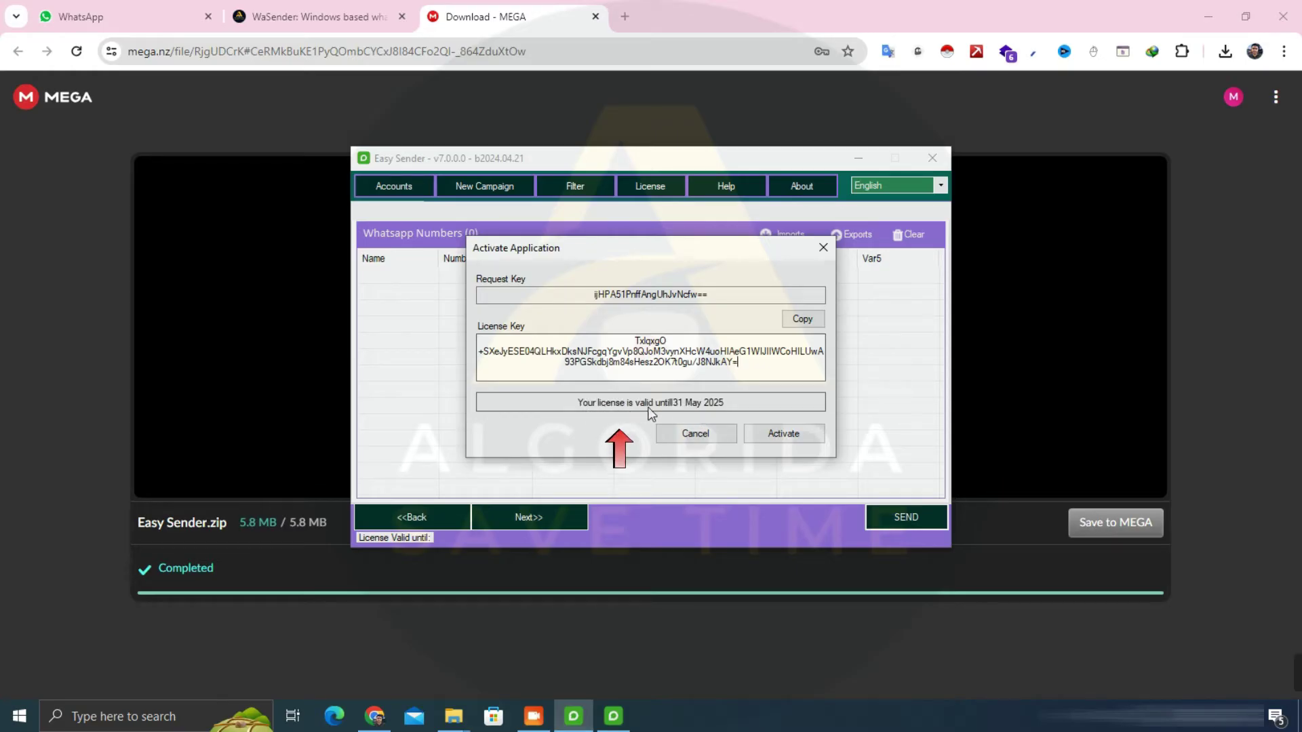
{"action": "left_click", "coordinate": [785, 434]}
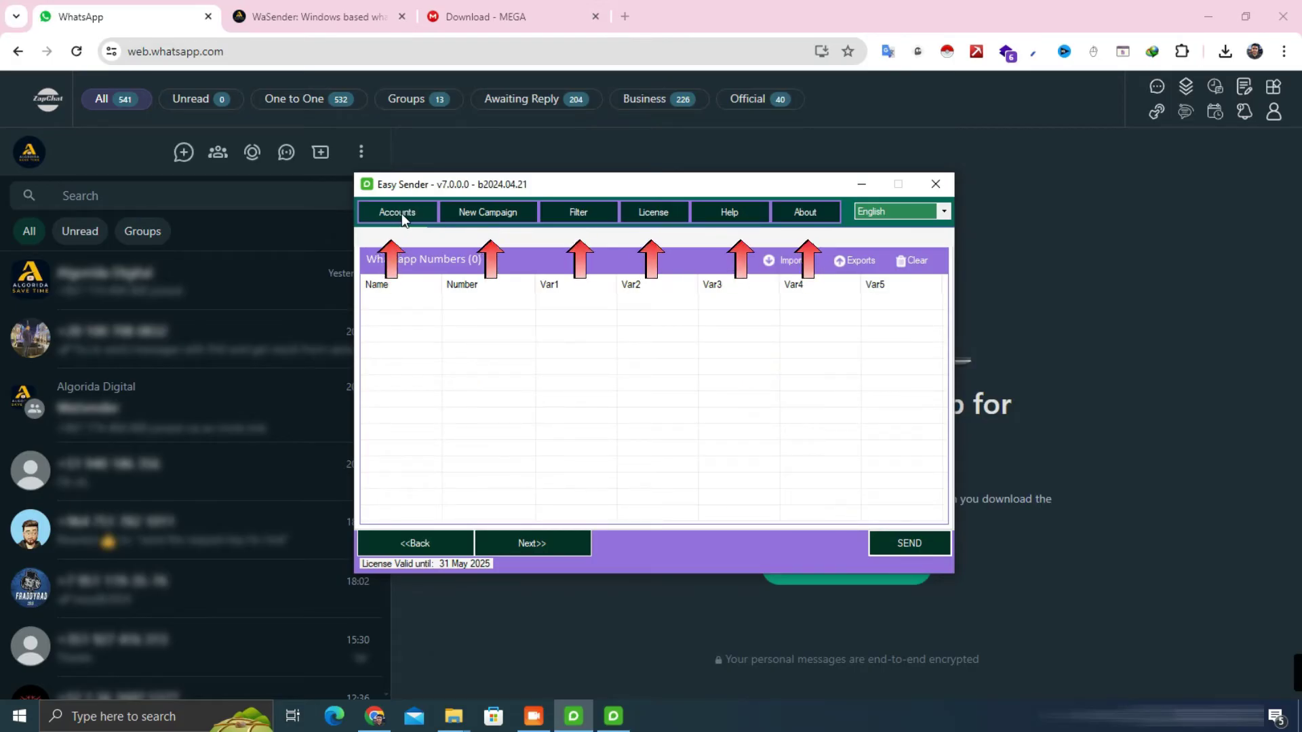
Add a WhatsApp account named Account1, removing the invalid space from the name
{"action": "left_click", "coordinate": [402, 213]}
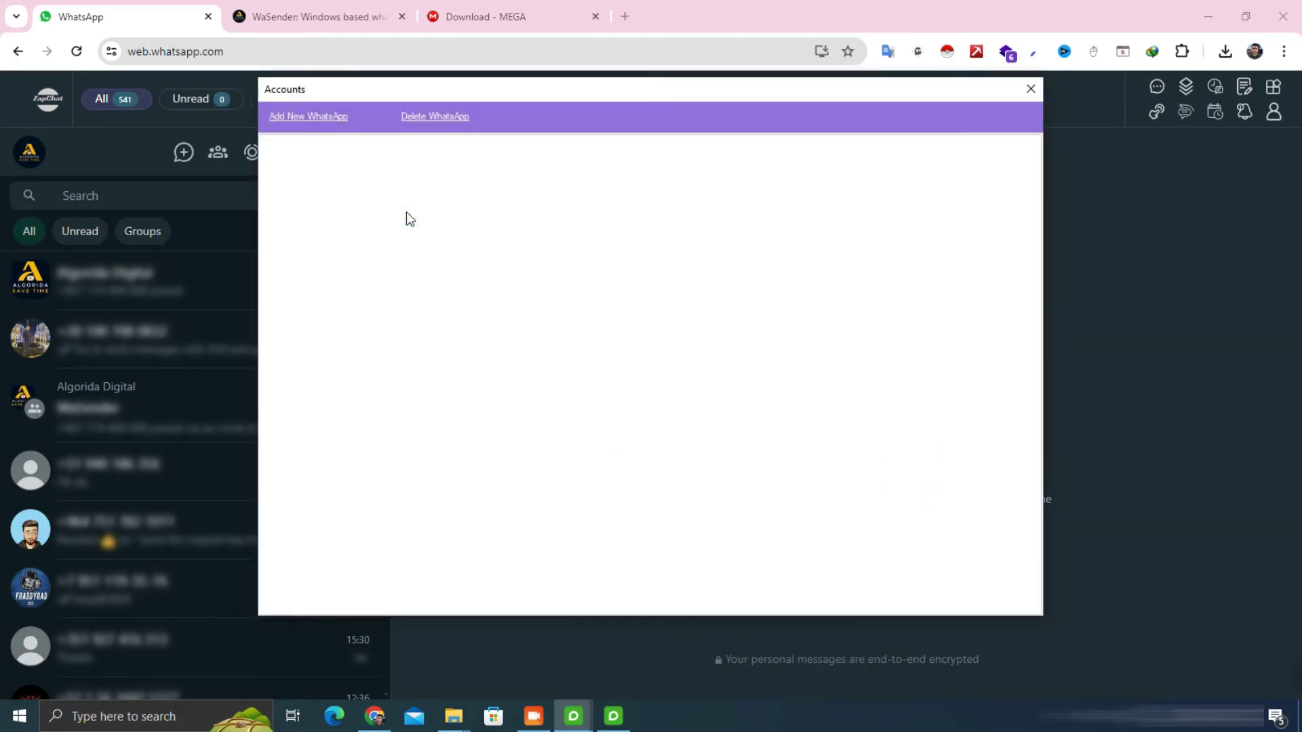
{"action": "left_click", "coordinate": [318, 118]}
{"action": "type", "text": "Accoun"}
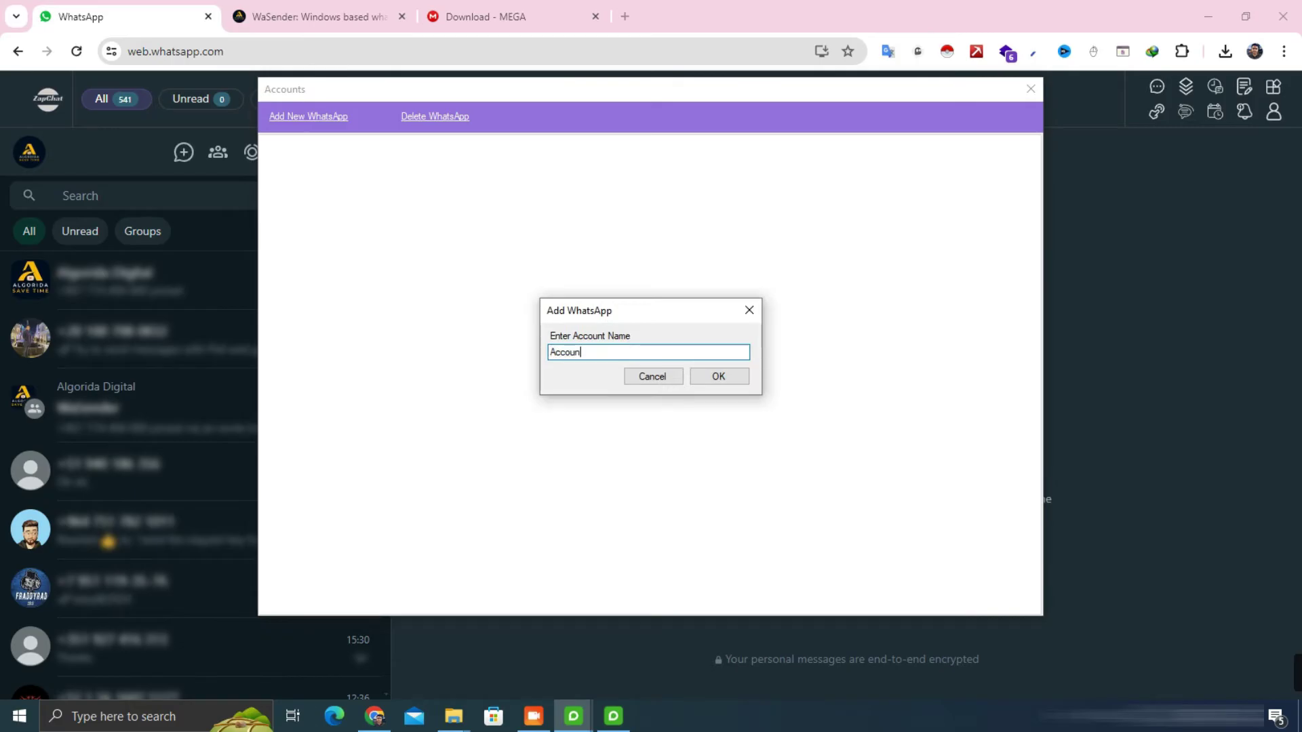
{"action": "type", "text": "t 1"}
{"action": "key", "text": "Return"}
{"action": "key", "text": "Return"}
{"action": "left_click", "coordinate": [586, 354]}
{"action": "key", "text": "BackSpace"}
{"action": "key", "text": "Return"}
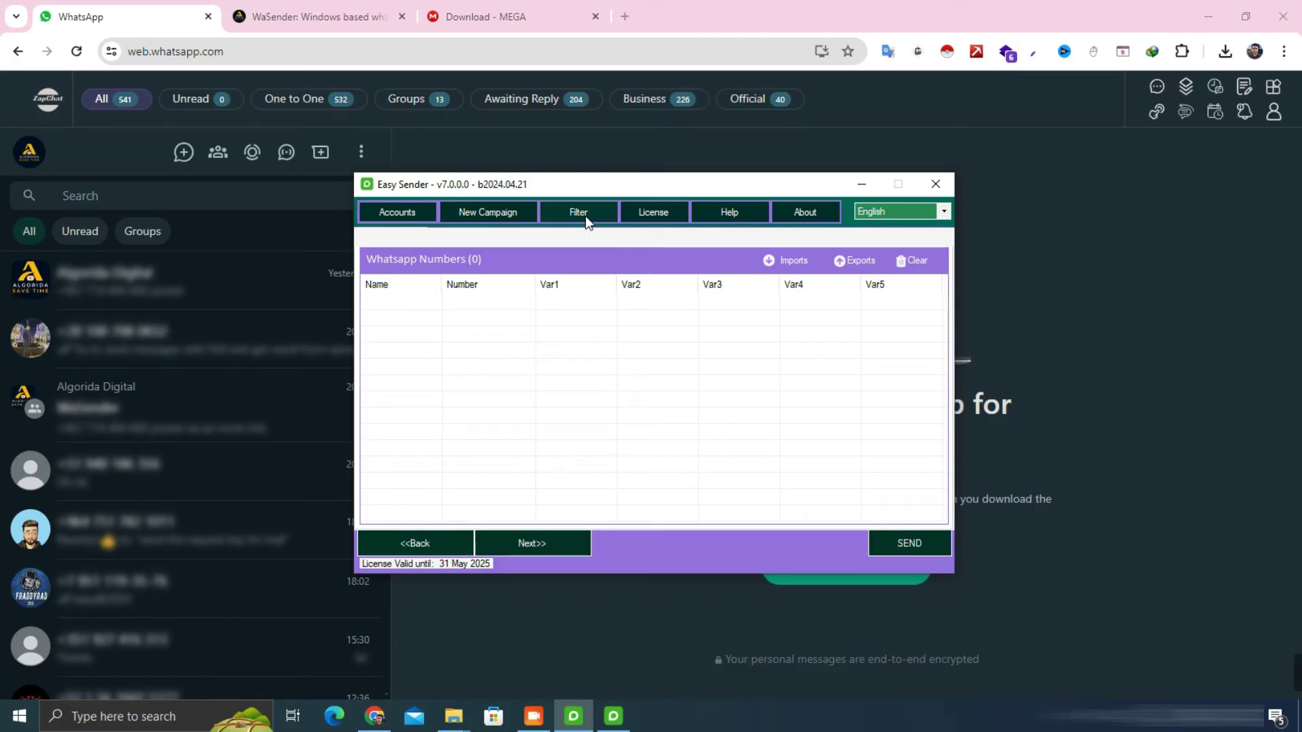
{"action": "left_click", "coordinate": [586, 216]}
{"action": "left_click", "coordinate": [972, 244]}
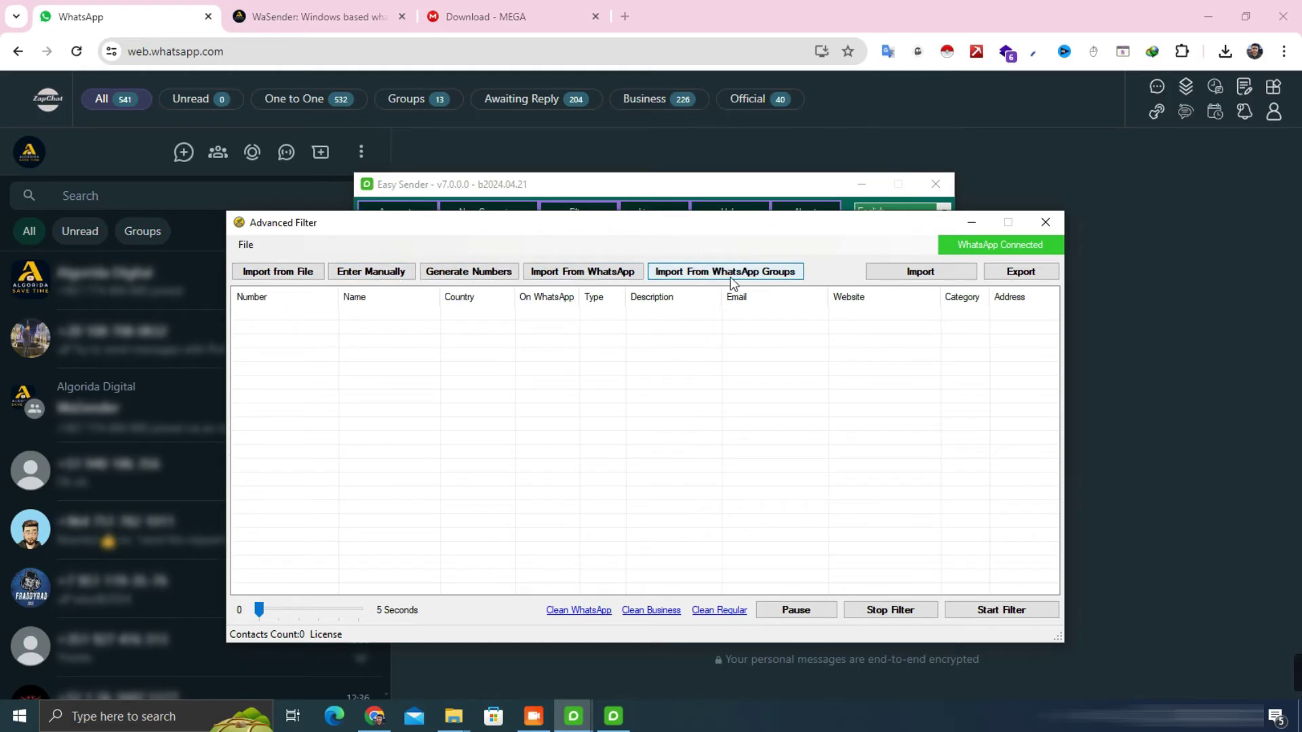
{"action": "left_click", "coordinate": [461, 272]}
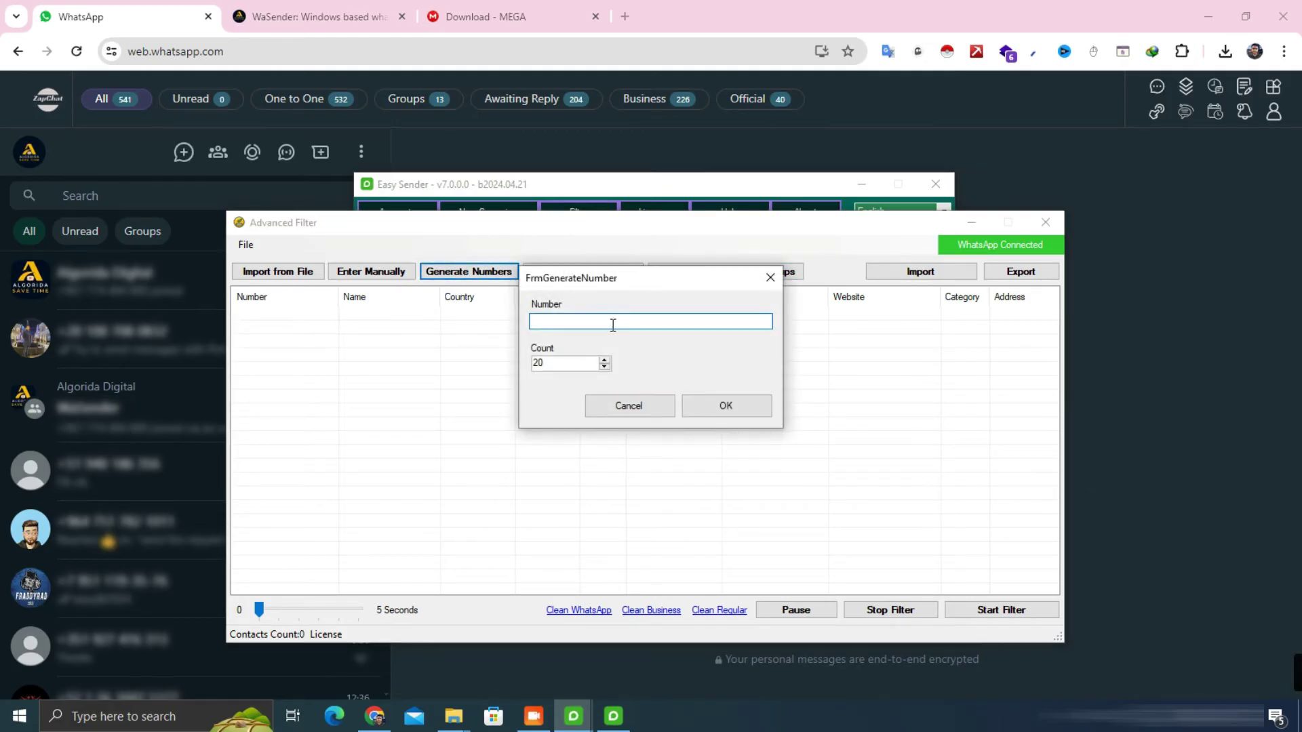
{"action": "double_click", "coordinate": [558, 363]}
{"action": "type", "text": "30"}
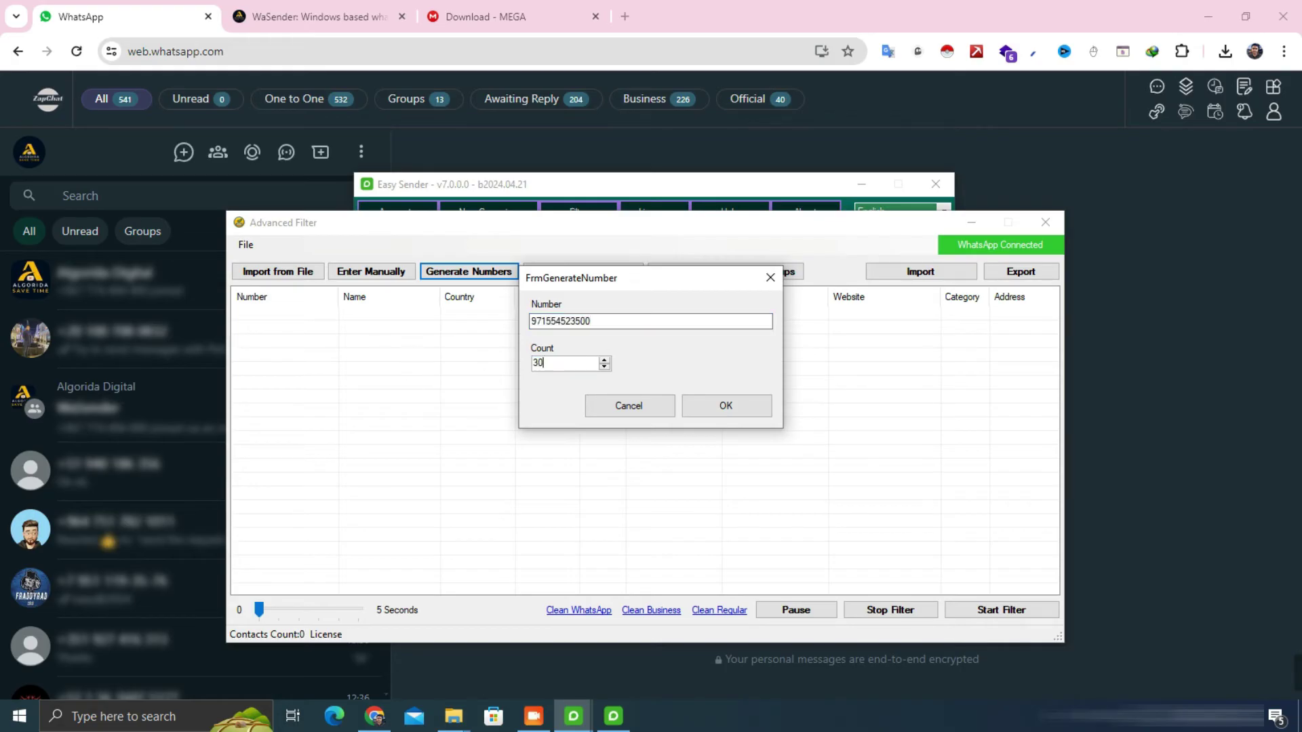
{"action": "type", "text": "0"}
{"action": "left_click", "coordinate": [731, 408]}
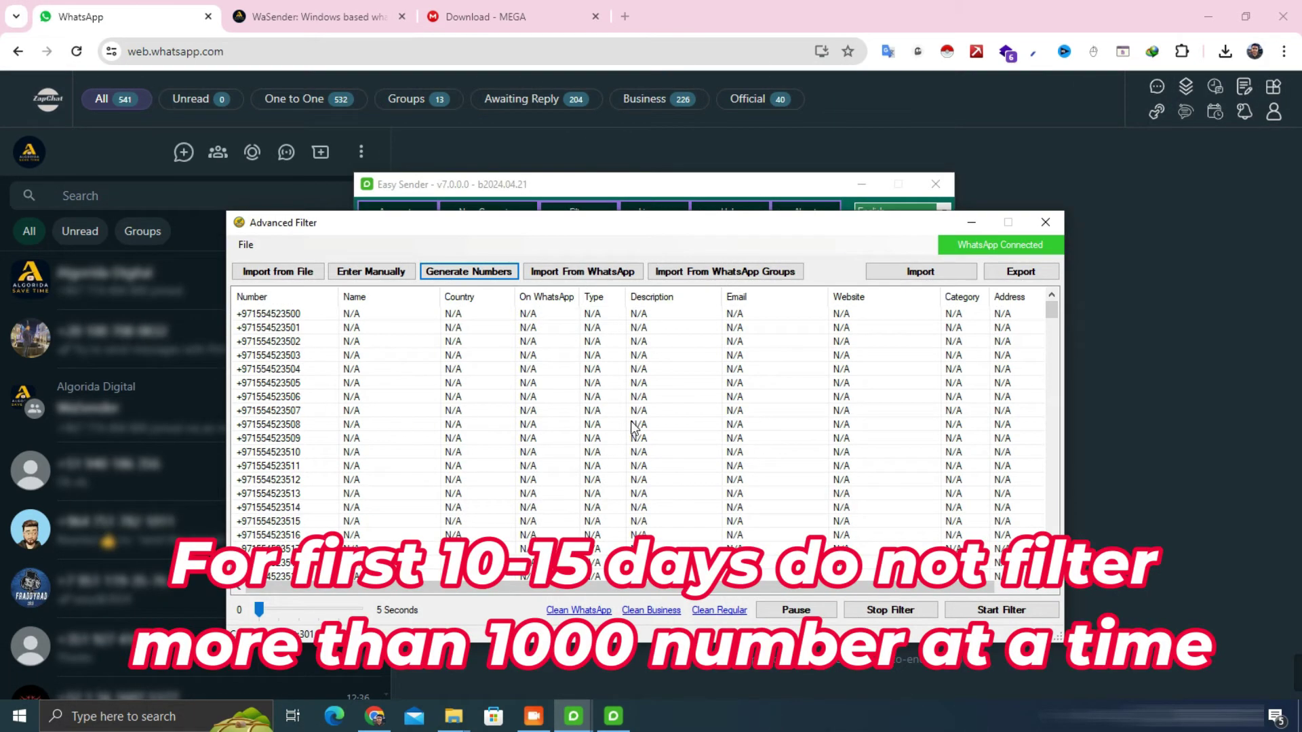
{"action": "left_click_drag", "start_coordinate": [1051, 311], "coordinate": [1053, 503]}
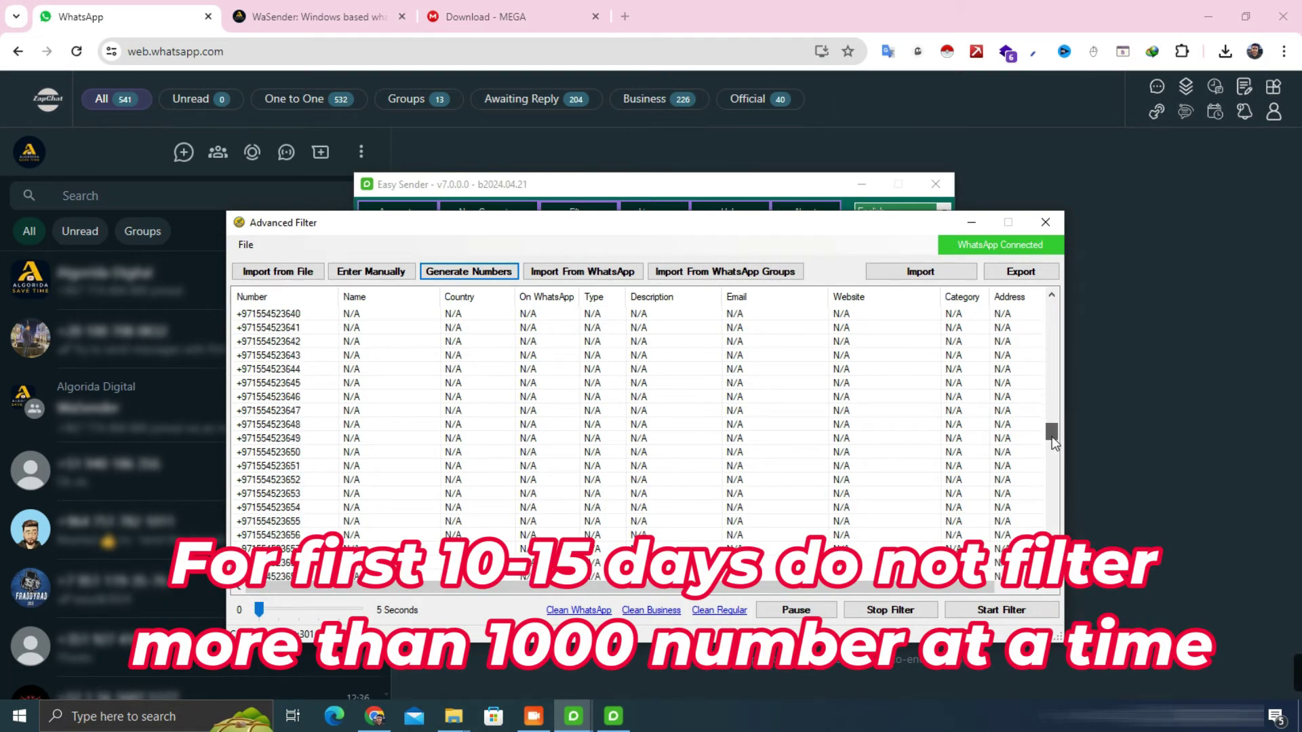
{"action": "left_click_drag", "start_coordinate": [1054, 506], "coordinate": [1049, 305]}
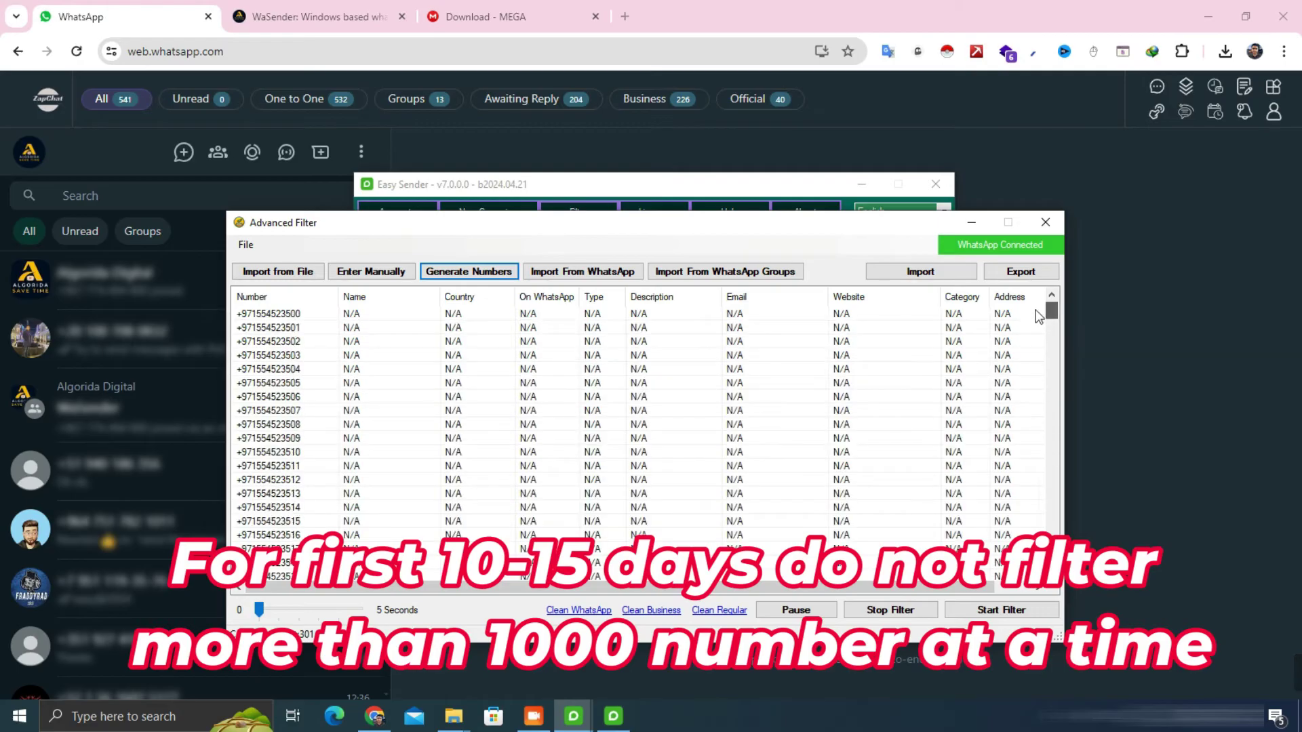
{"action": "left_click", "coordinate": [1015, 610]}
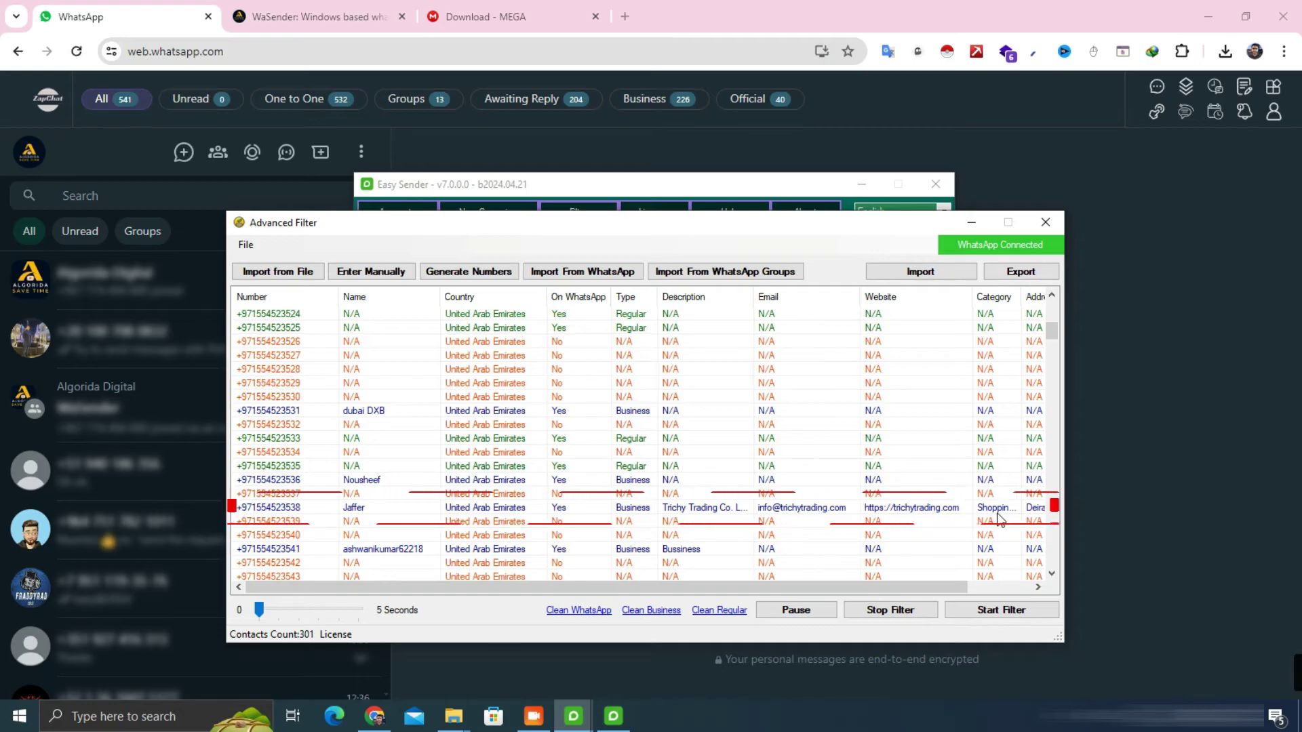
{"action": "scroll", "coordinate": [793, 450], "scroll_direction": "down", "scroll_amount": 15}
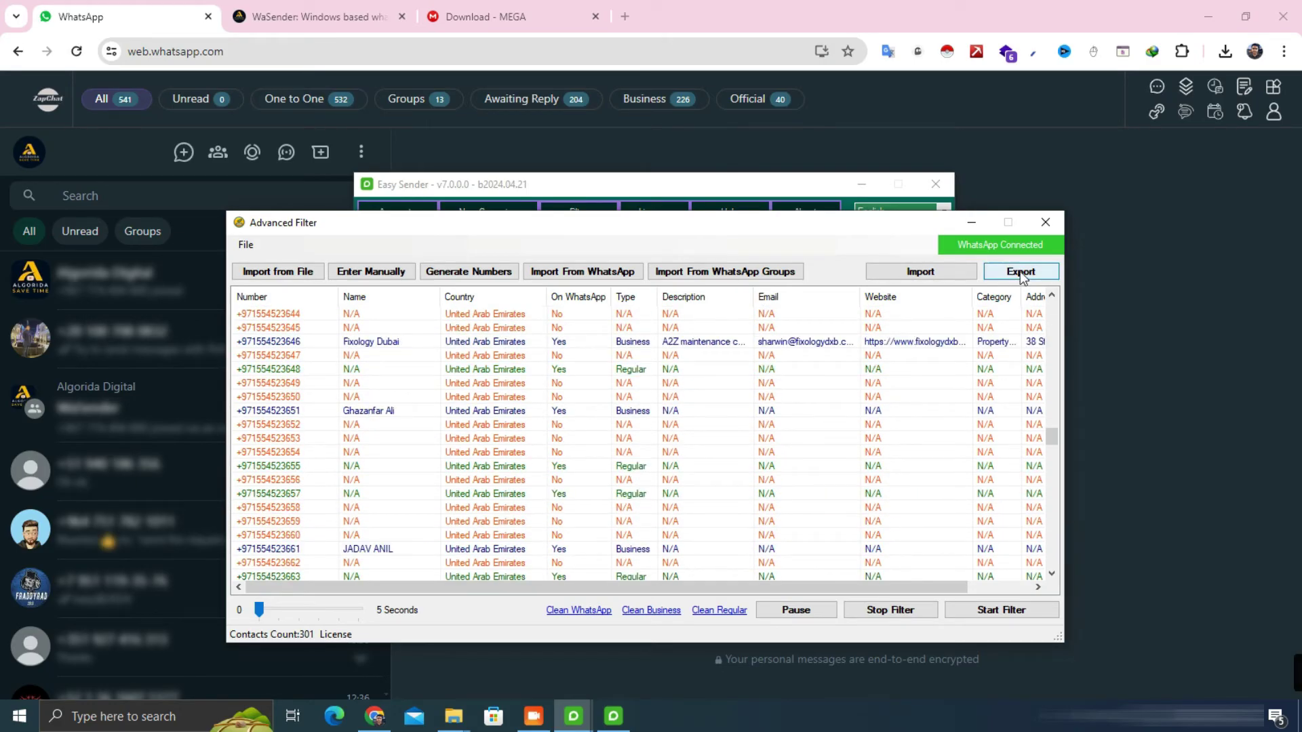
Export the filtered numbers and filter the Excel Type column to Regular only
{"action": "left_click", "coordinate": [1020, 272]}
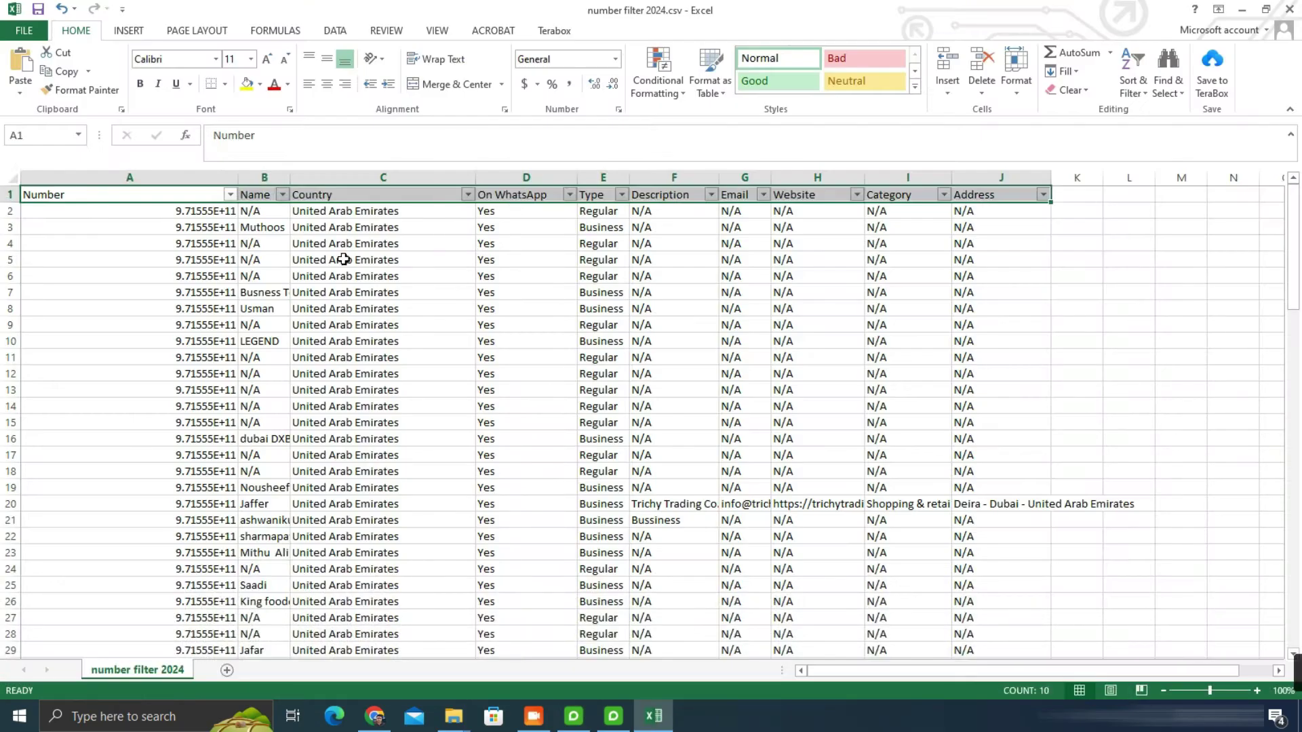
{"action": "left_click", "coordinate": [343, 259]}
{"action": "left_click", "coordinate": [621, 194]}
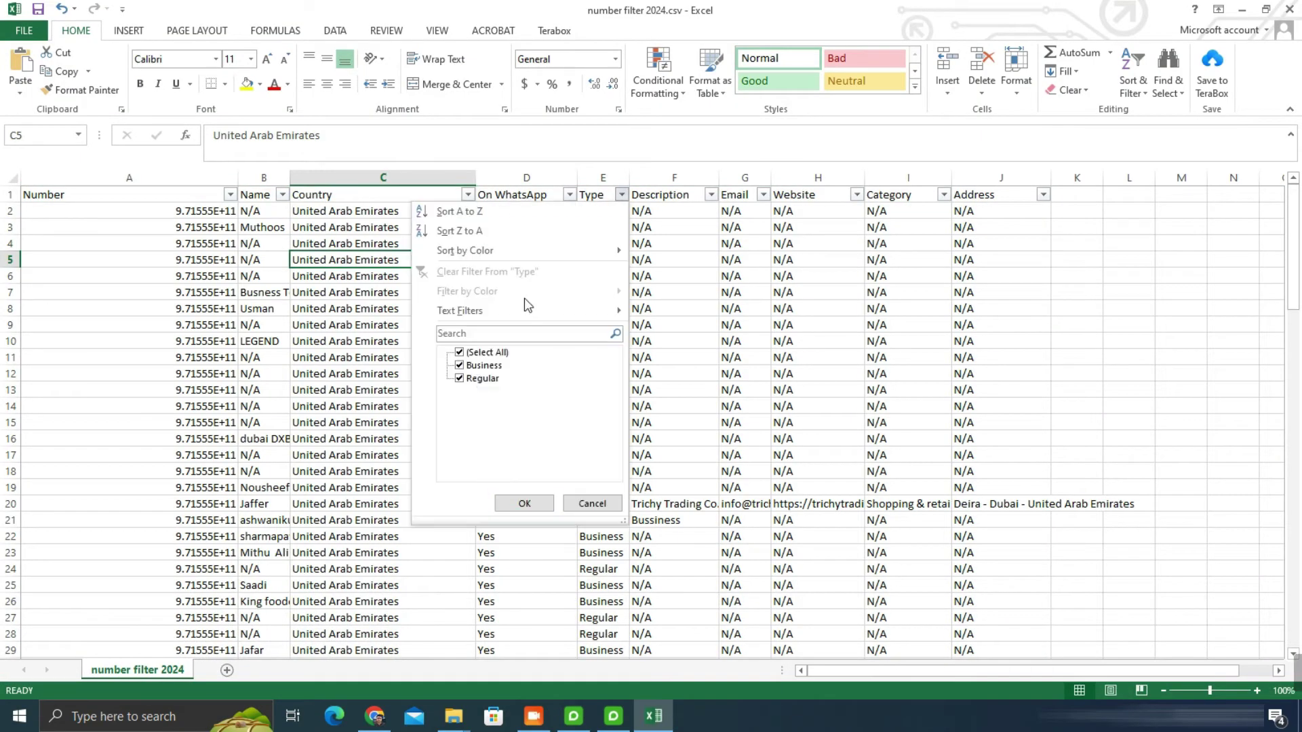
{"action": "left_click", "coordinate": [496, 353]}
{"action": "left_click", "coordinate": [480, 378]}
{"action": "left_click", "coordinate": [523, 504]}
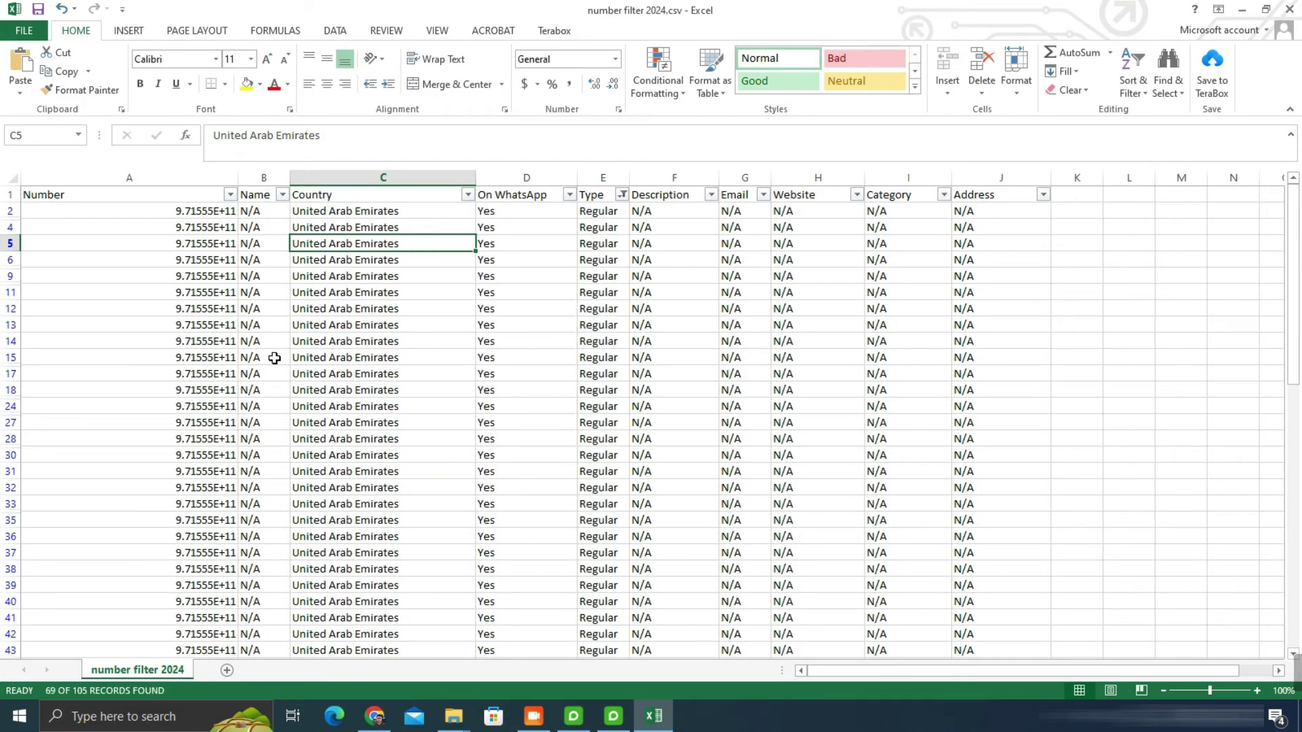
Format column A as Currency with 0 decimal places
{"action": "left_click", "coordinate": [197, 178]}
{"action": "right_click", "coordinate": [197, 177]}
{"action": "left_click", "coordinate": [255, 369]}
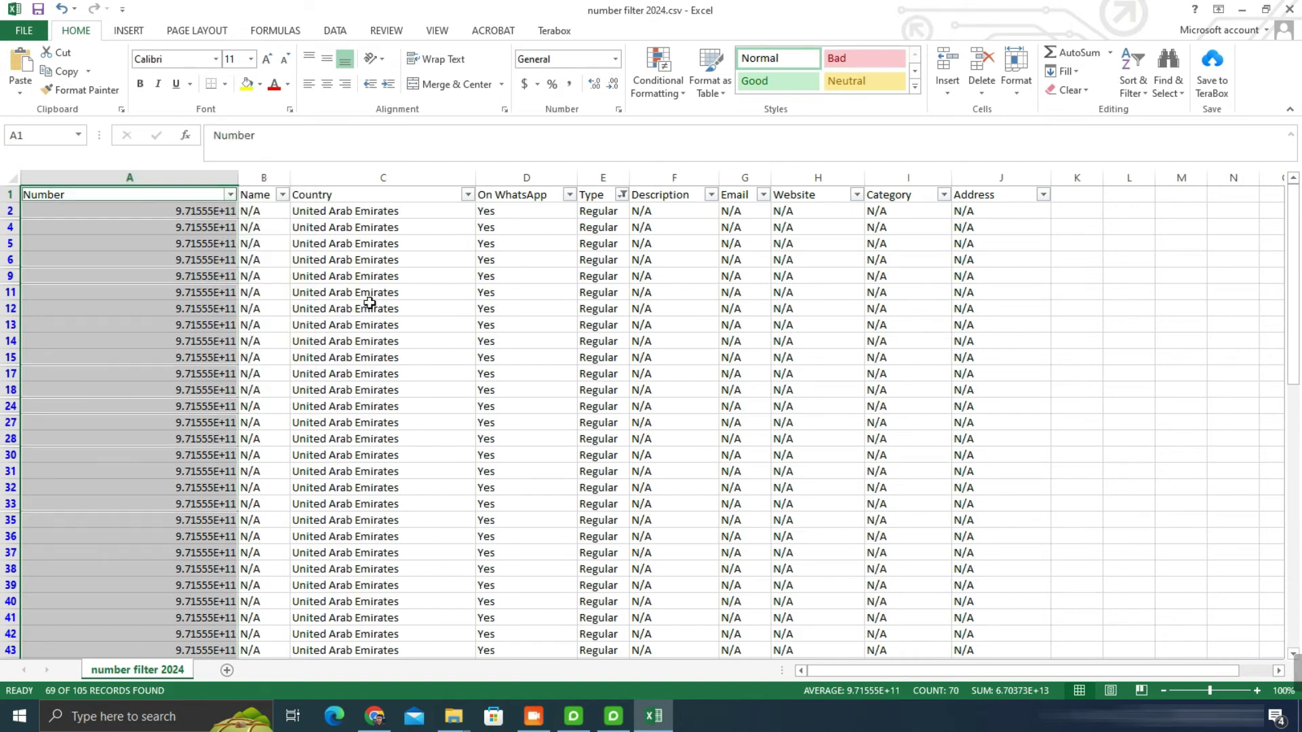
{"action": "left_click", "coordinate": [78, 257]}
{"action": "left_click", "coordinate": [283, 279]}
{"action": "left_click", "coordinate": [283, 278]}
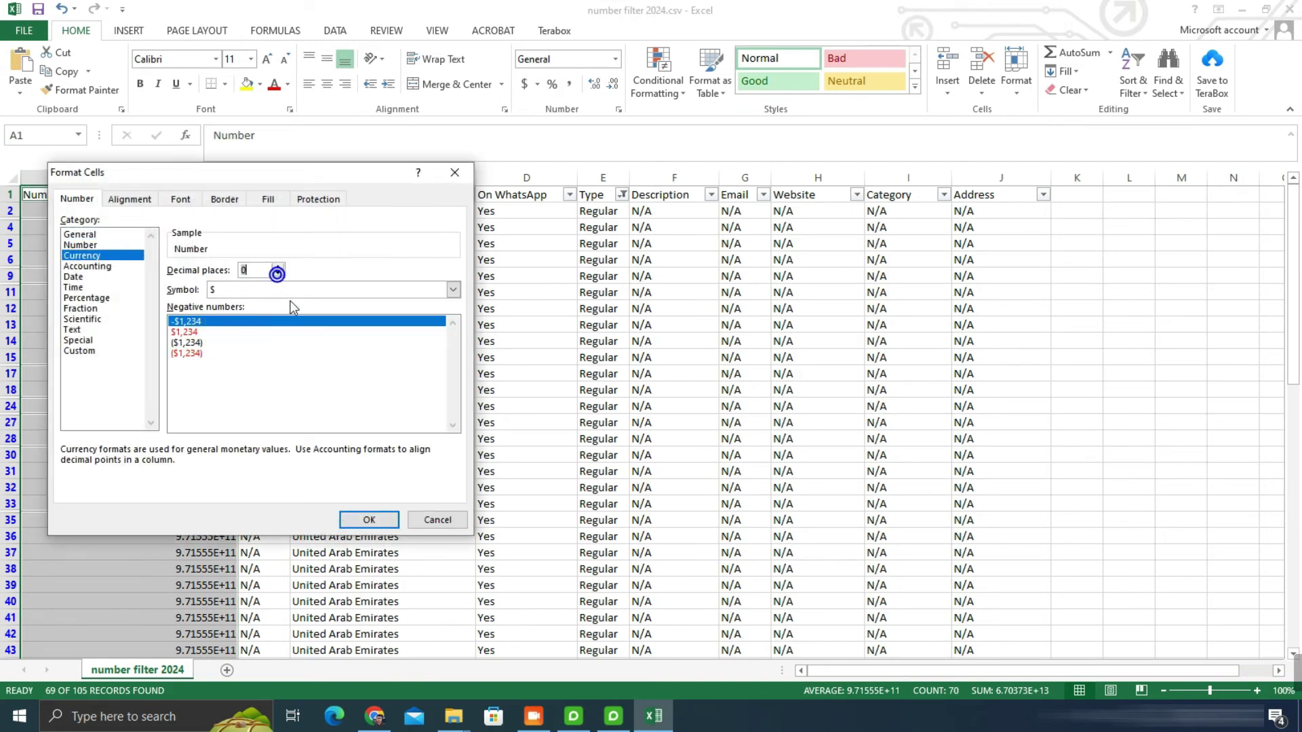
{"action": "left_click", "coordinate": [351, 515]}
{"action": "left_click", "coordinate": [153, 422]}
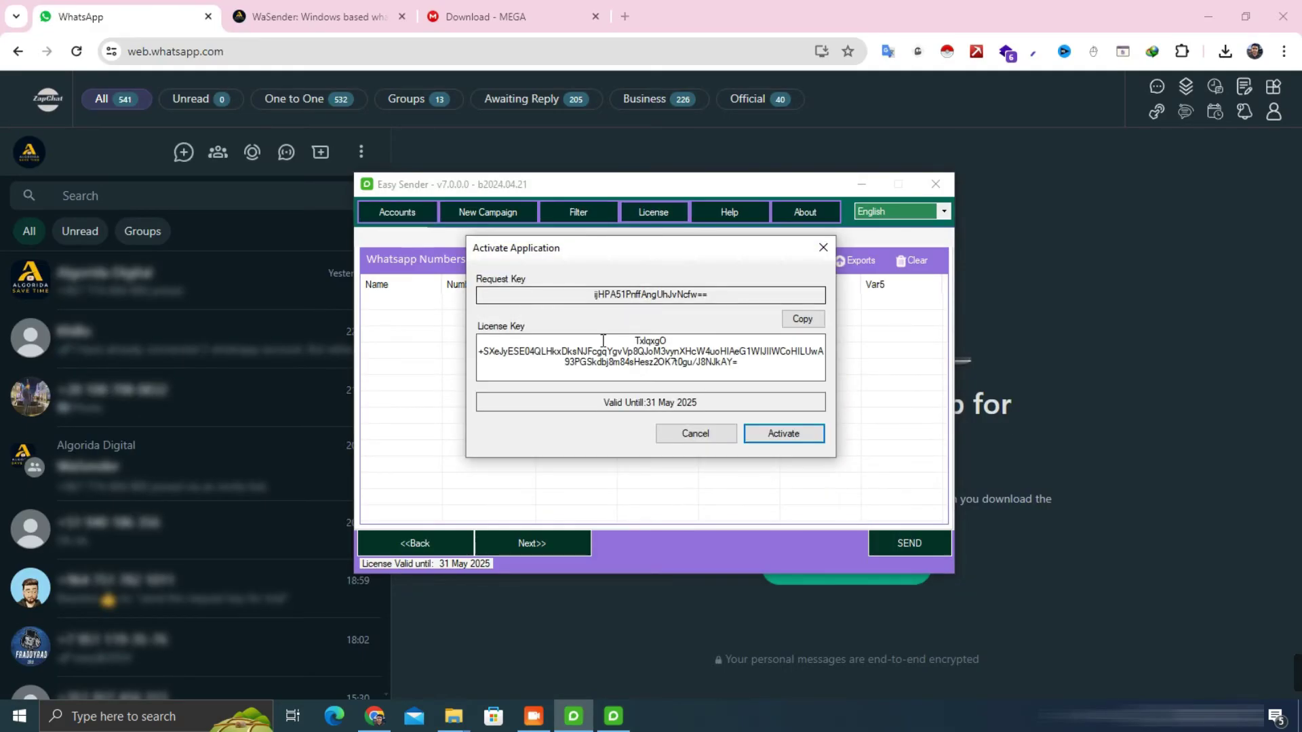
Close the activation window and vendor help site, then check the About version info
{"action": "left_click", "coordinate": [822, 248]}
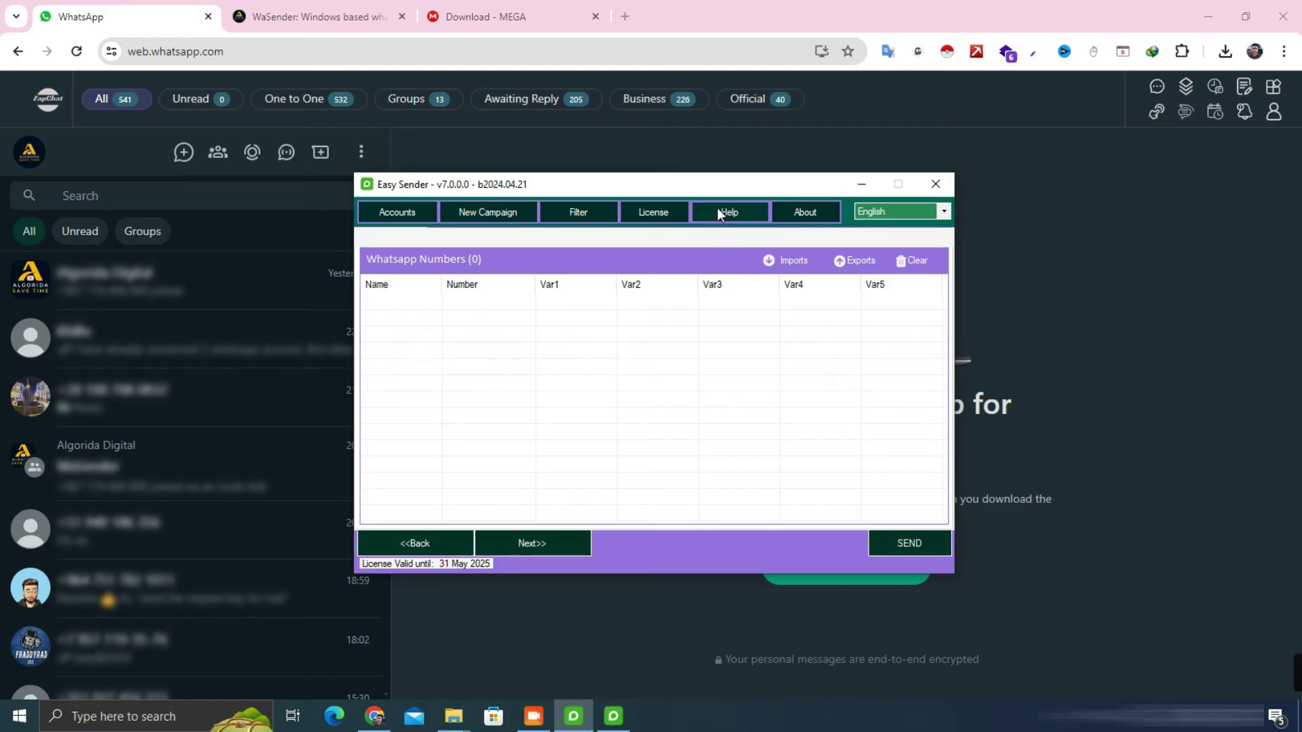
{"action": "left_click", "coordinate": [721, 211]}
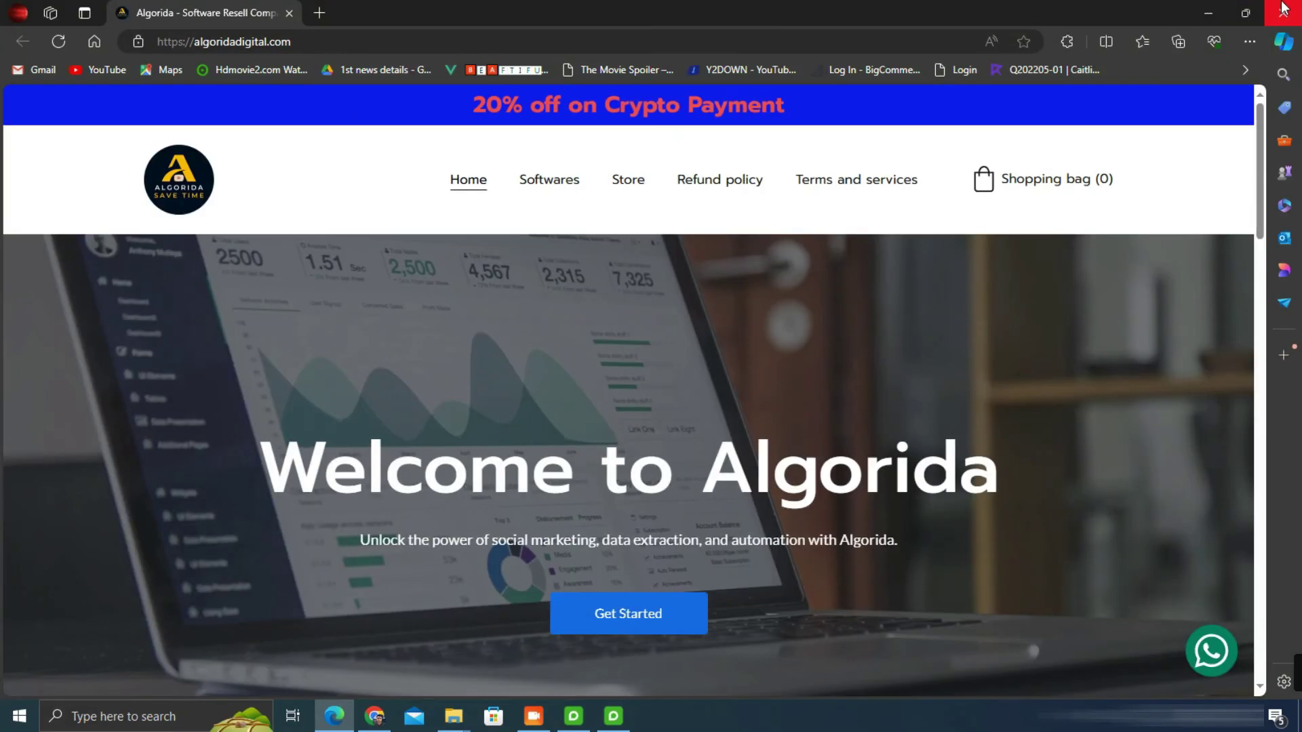
{"action": "left_click", "coordinate": [1283, 9]}
{"action": "left_click", "coordinate": [817, 214]}
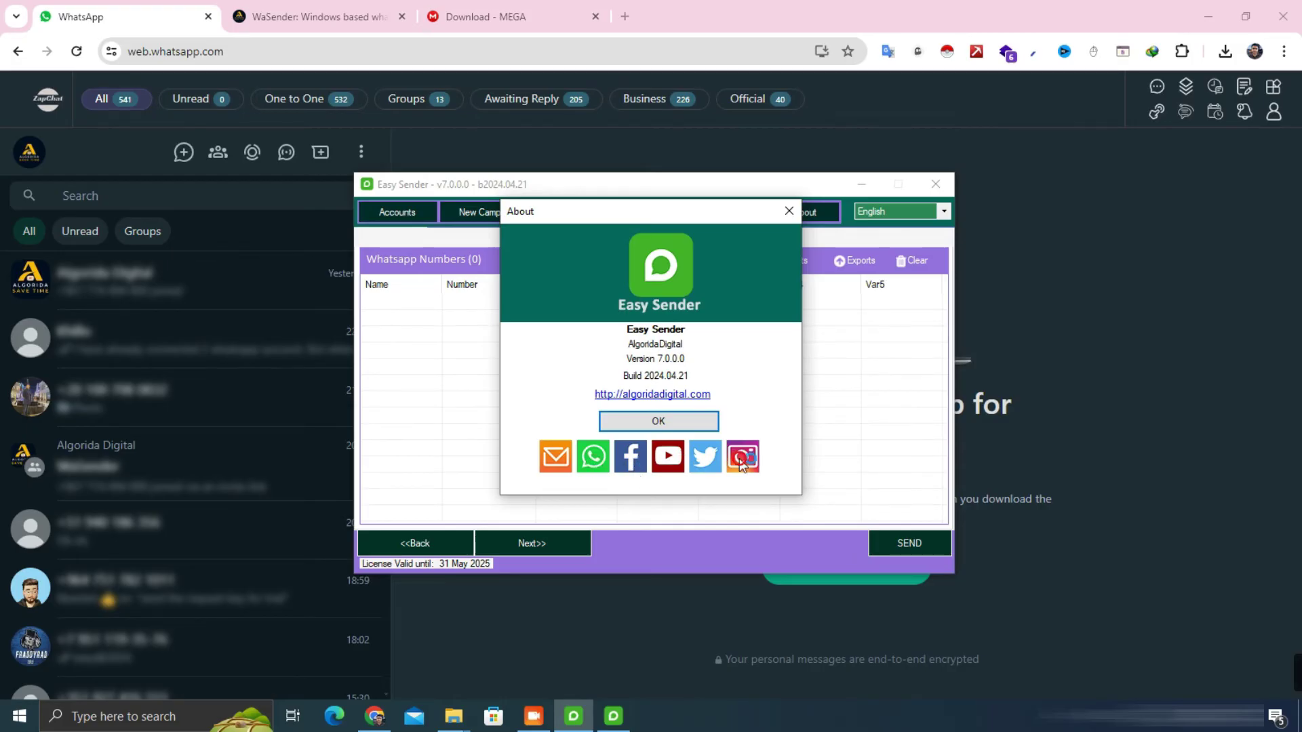
{"action": "left_click", "coordinate": [788, 211]}
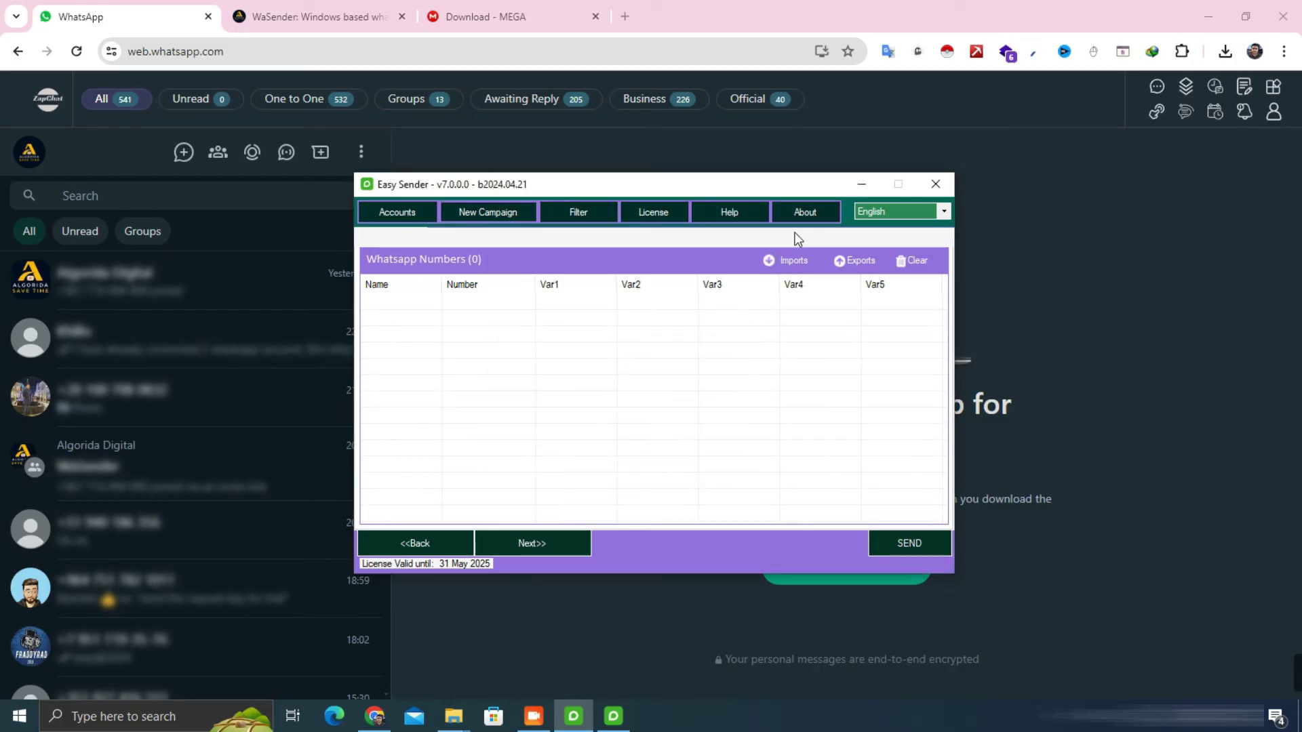
Import the 105 numbers from campaign.csv with duplicates removed and continue
{"action": "left_click", "coordinate": [788, 260]}
{"action": "left_click", "coordinate": [843, 268]}
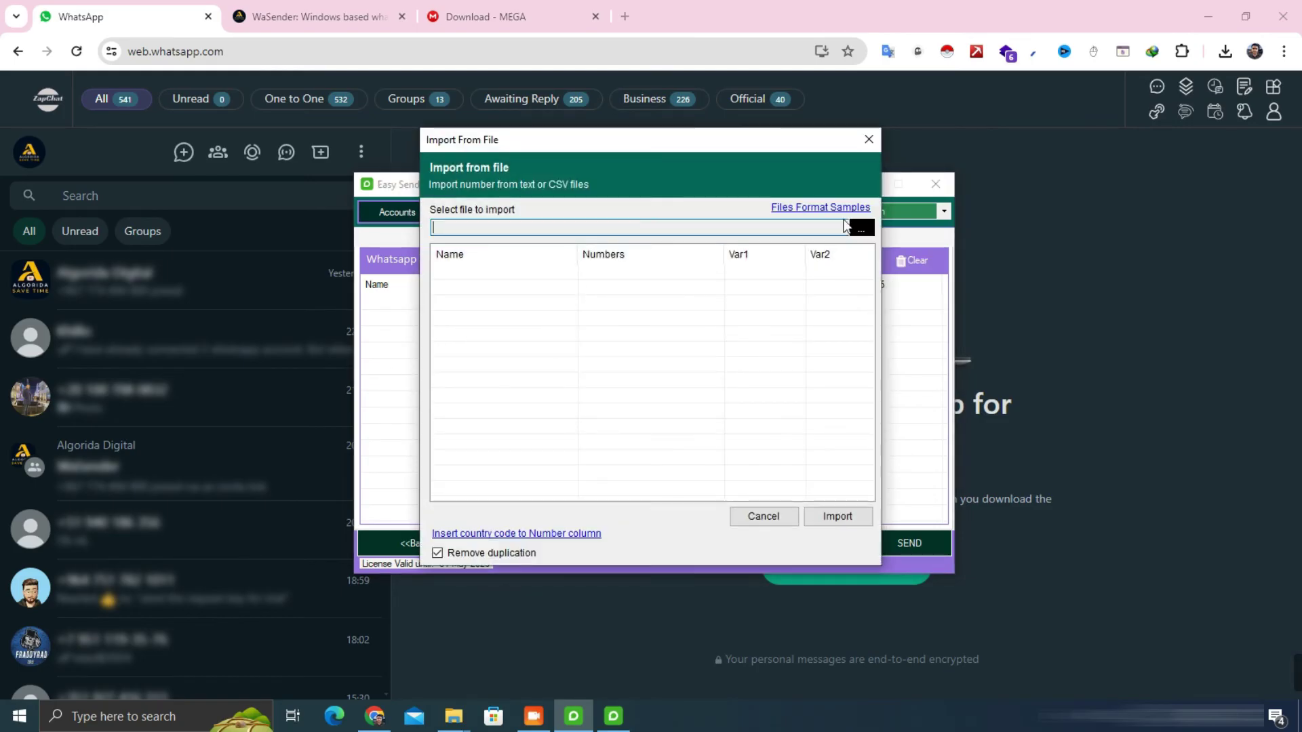
{"action": "left_click", "coordinate": [863, 230]}
{"action": "left_click", "coordinate": [936, 519]}
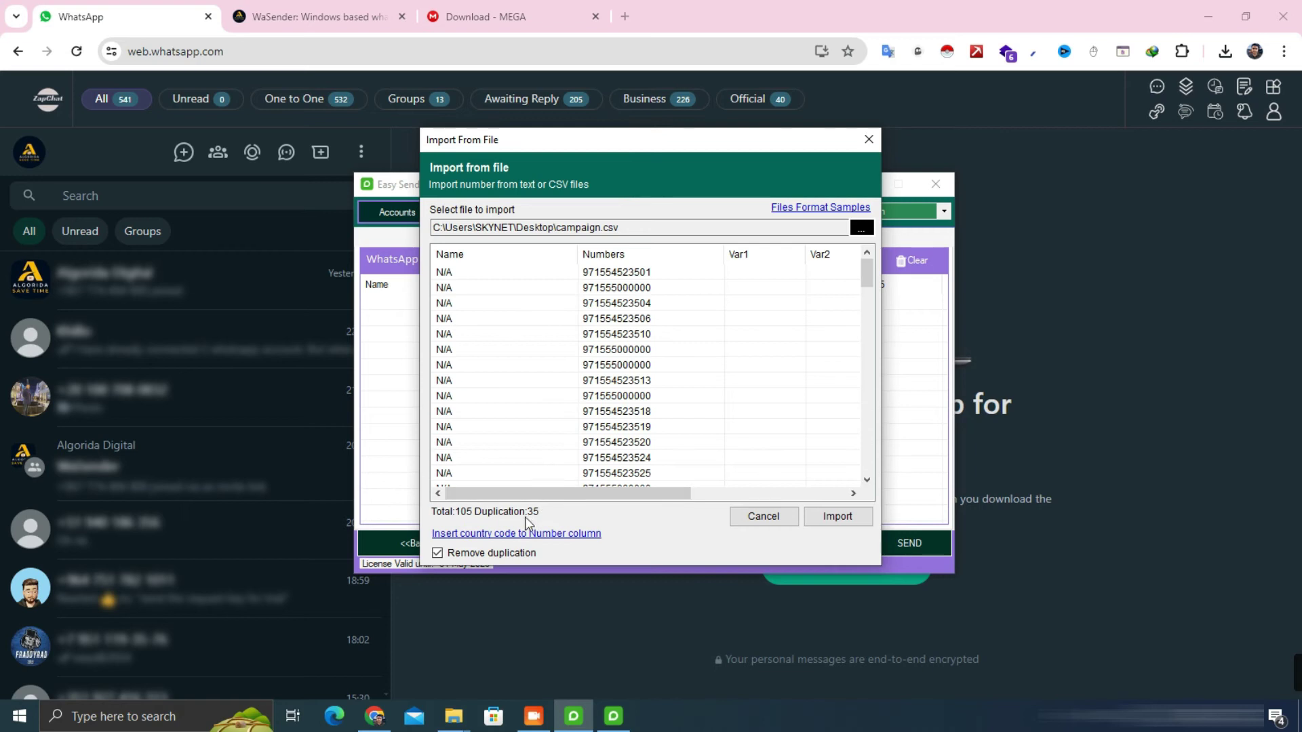
{"action": "scroll", "coordinate": [631, 427], "scroll_direction": "down", "scroll_amount": 3}
{"action": "scroll", "coordinate": [661, 448], "scroll_direction": "down", "scroll_amount": 5}
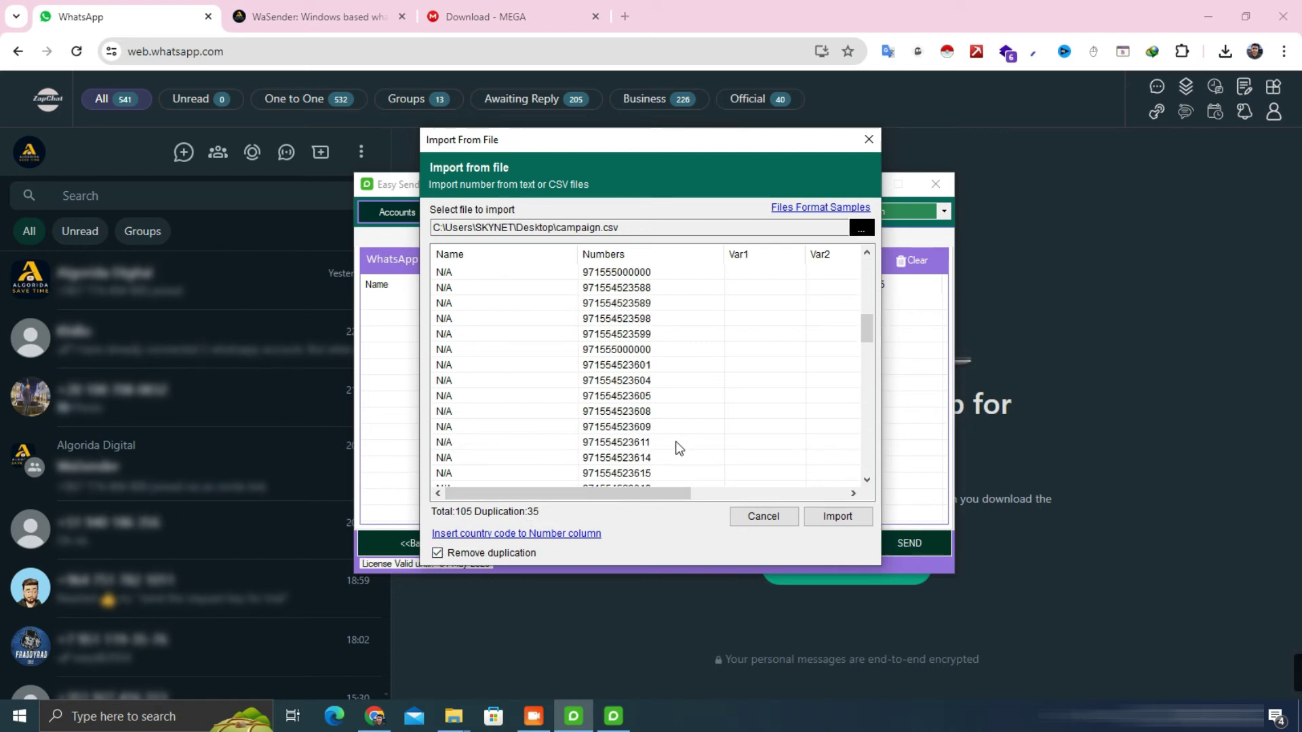
{"action": "left_click", "coordinate": [840, 520]}
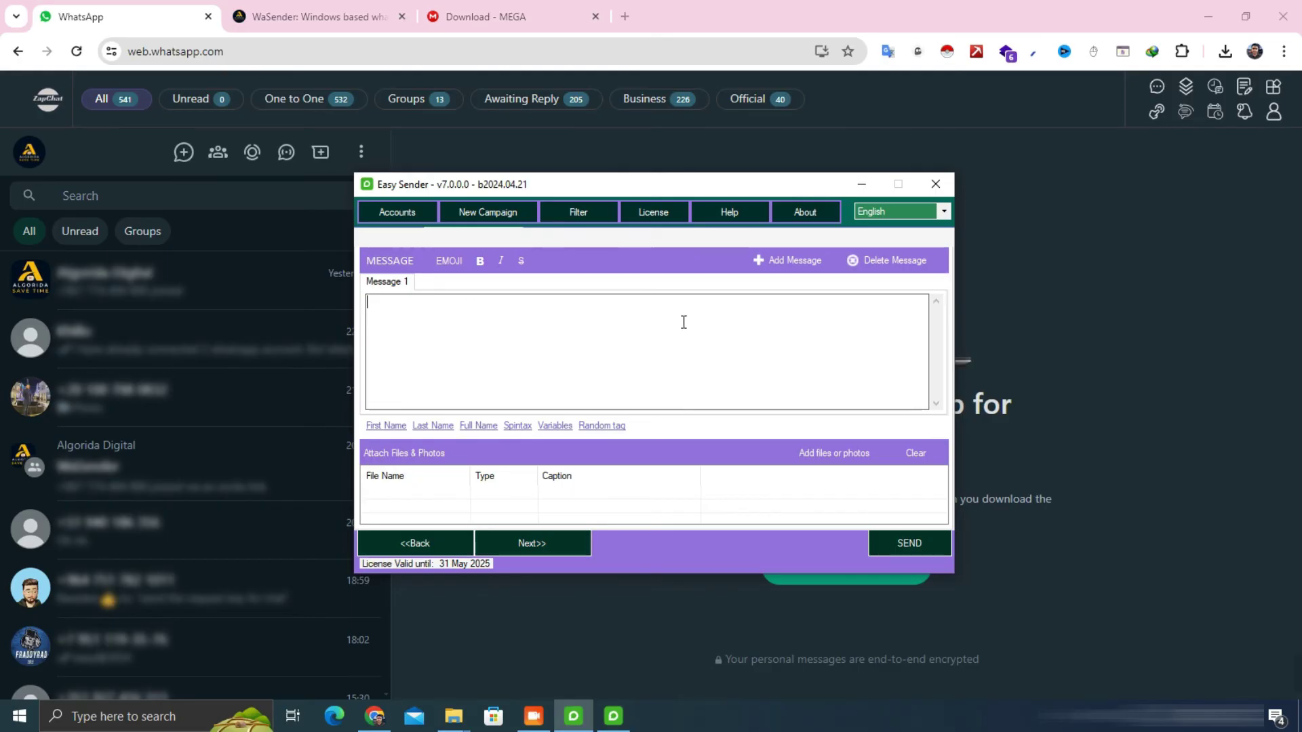
Attach Easy Sender.jpg and remove the test message from the message body
{"action": "left_click", "coordinate": [871, 561]}
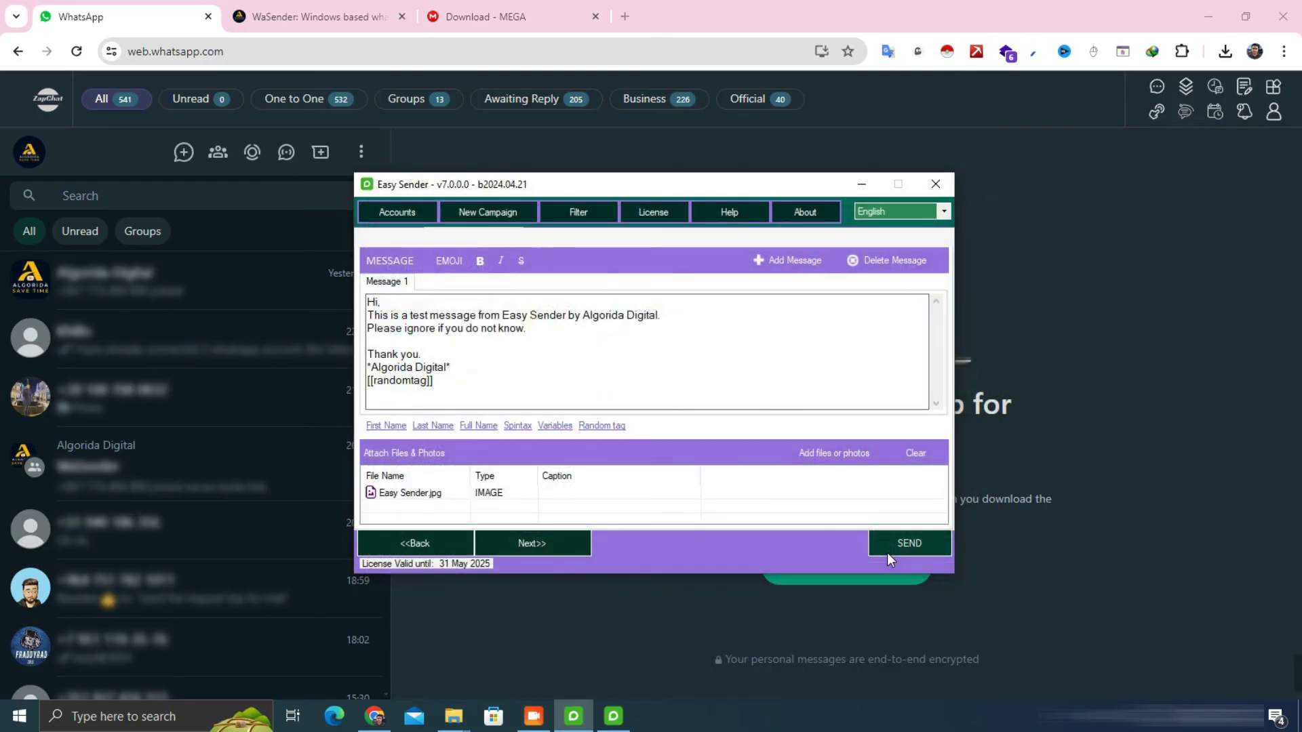
{"action": "left_click_drag", "start_coordinate": [453, 381], "coordinate": [481, 301]}
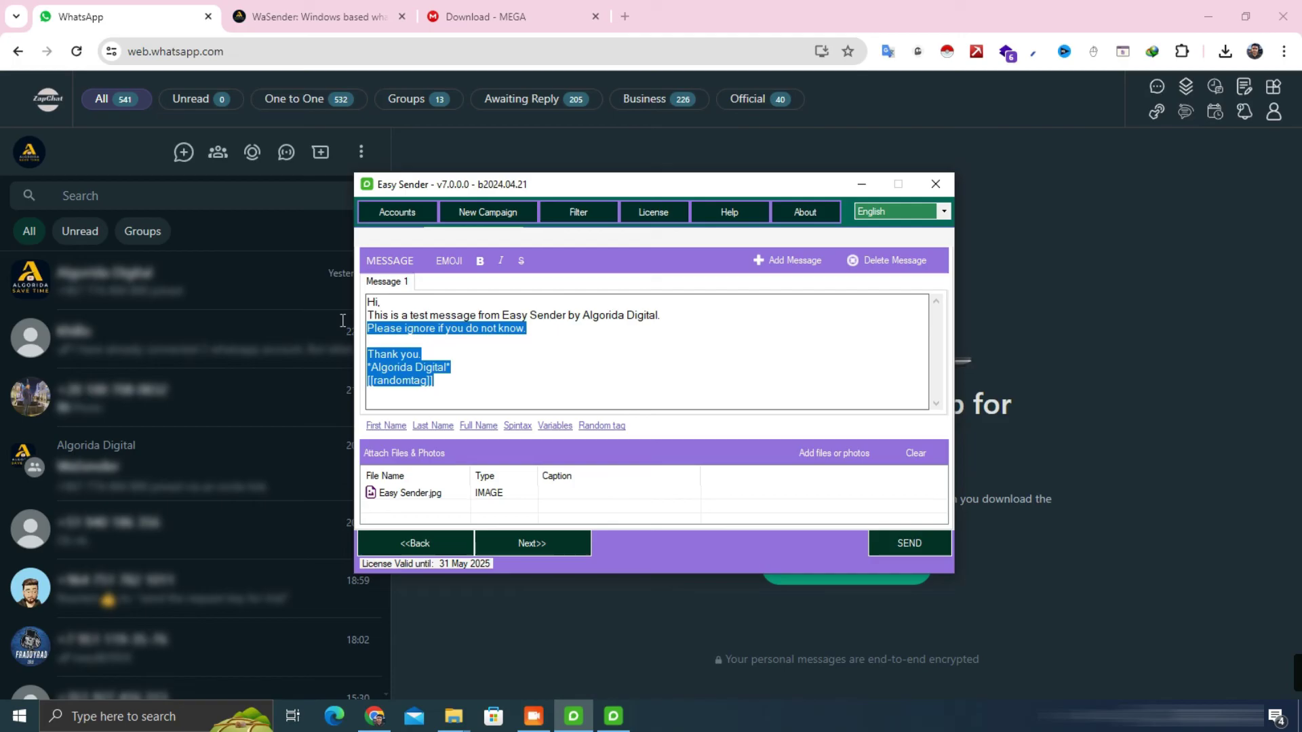
{"action": "key", "text": "Delete"}
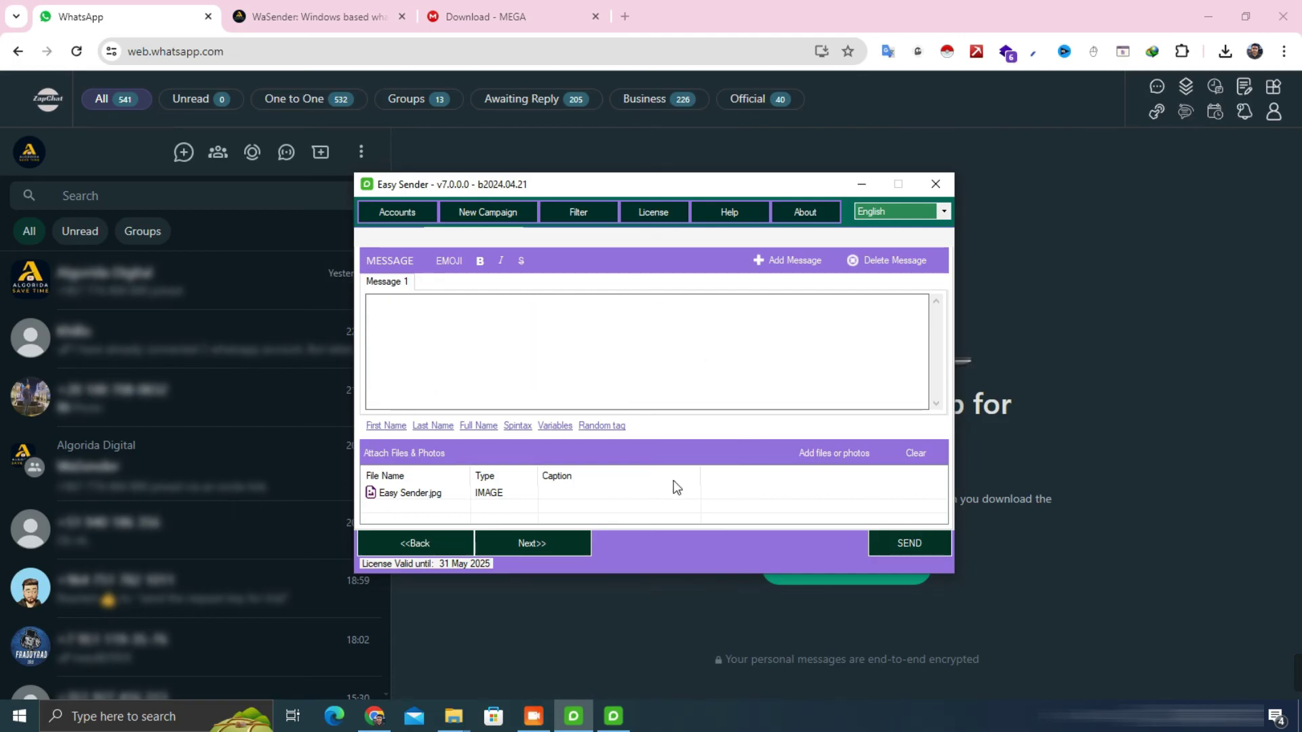
Set the test message as the Easy Sender.jpg caption and continue to account selection
{"action": "right_click", "coordinate": [556, 492]}
{"action": "left_click", "coordinate": [616, 503]}
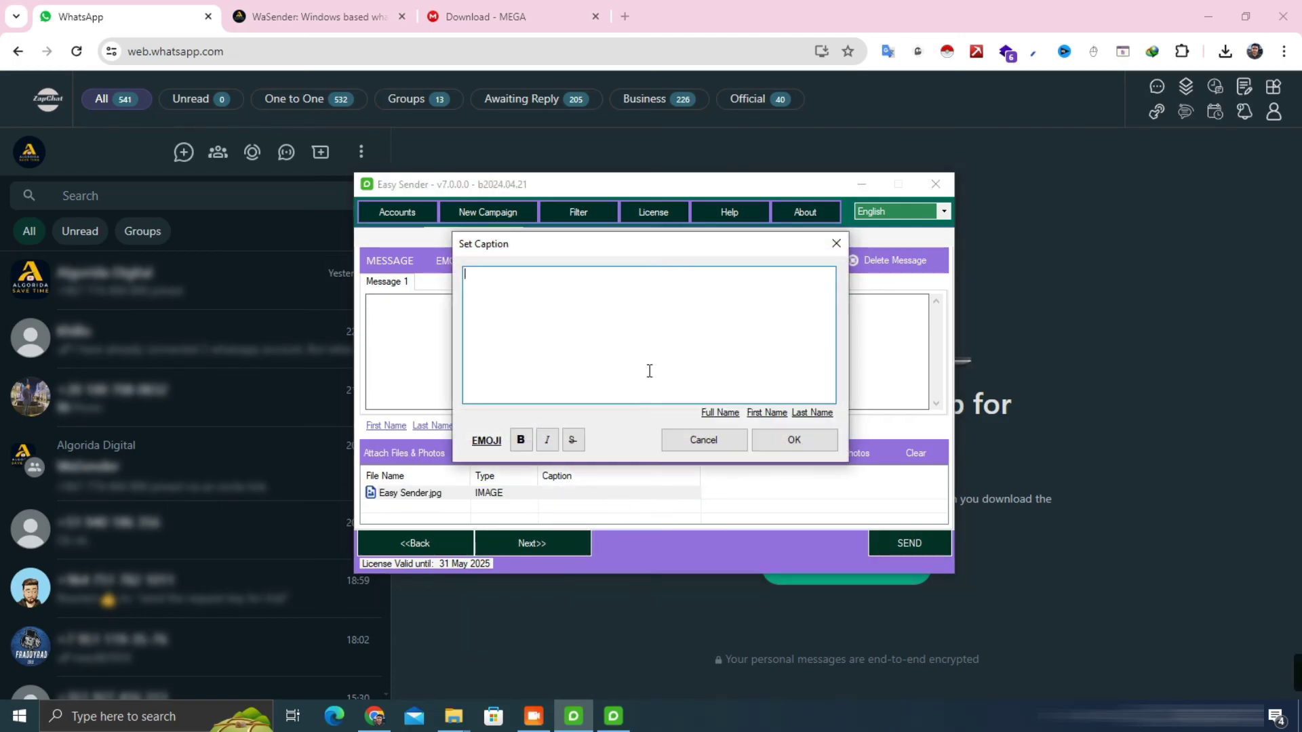
{"action": "type", "text": "Hi, This is a test message from Easy Sender by Algorida Digital. Please ignore if you do not know.  Thank you. *Algorida Digital* [[randomtag]]"}
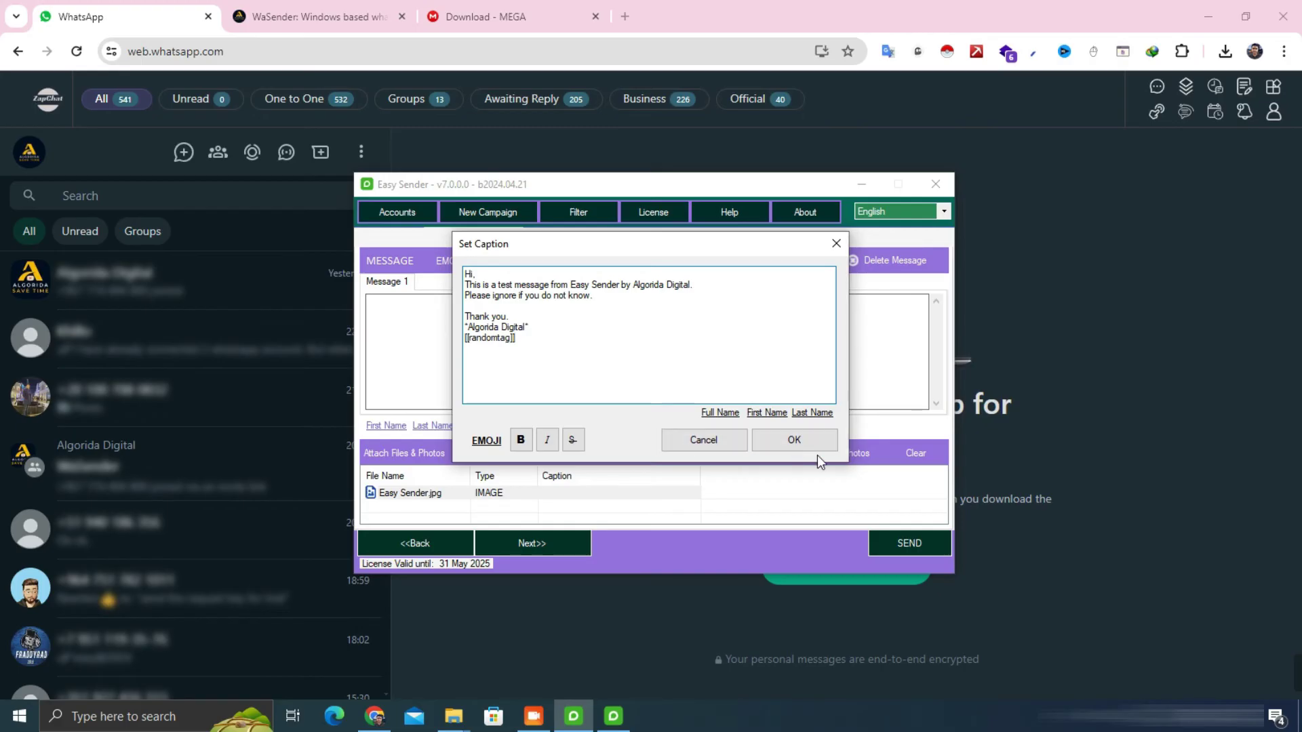
{"action": "left_click", "coordinate": [814, 449]}
{"action": "left_click", "coordinate": [531, 543]}
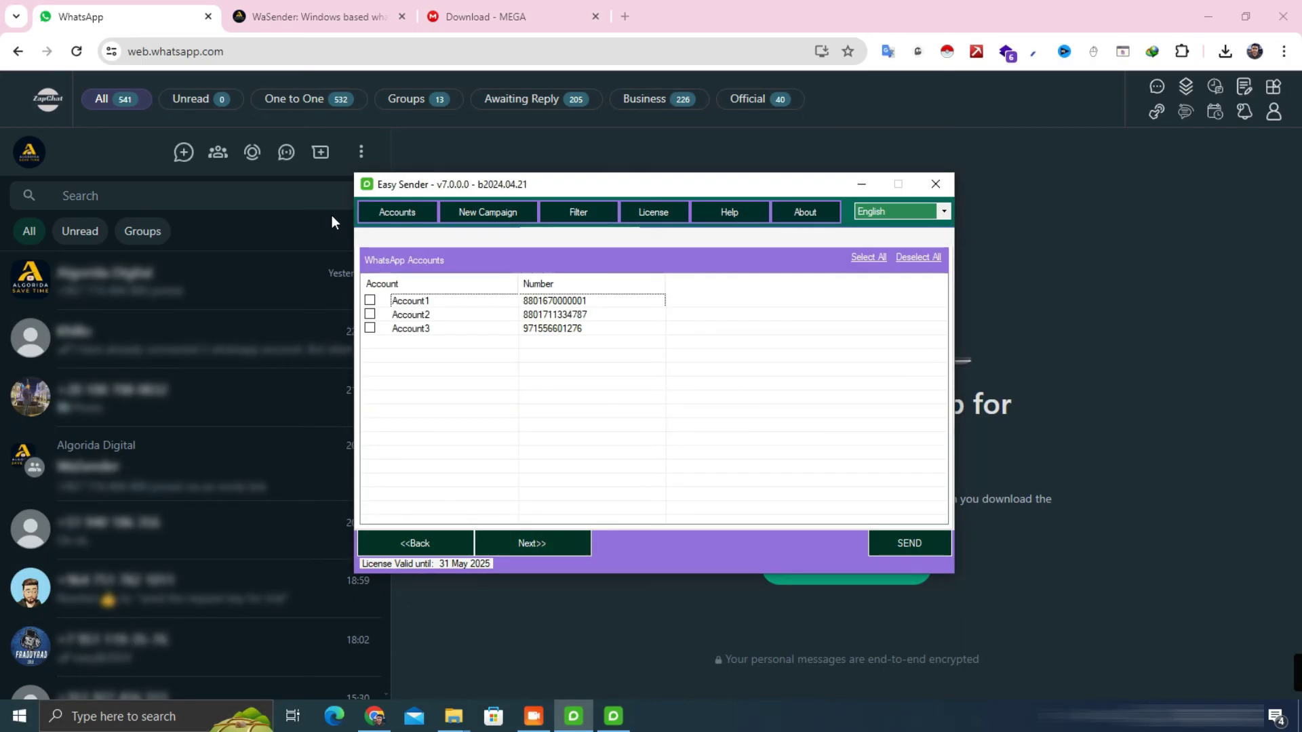
Send from Account2 and Account3 only, then begin editing the swipe-after message count
{"action": "left_click", "coordinate": [369, 301]}
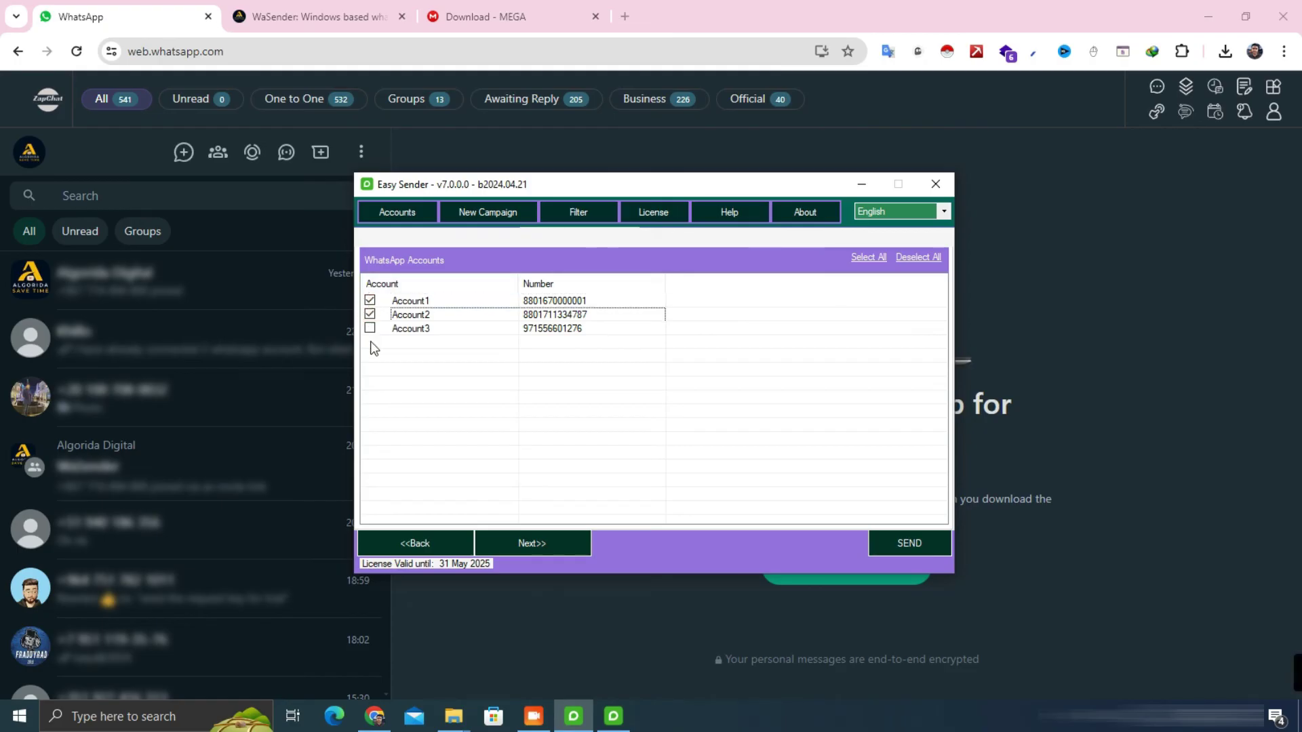
{"action": "left_click", "coordinate": [370, 314]}
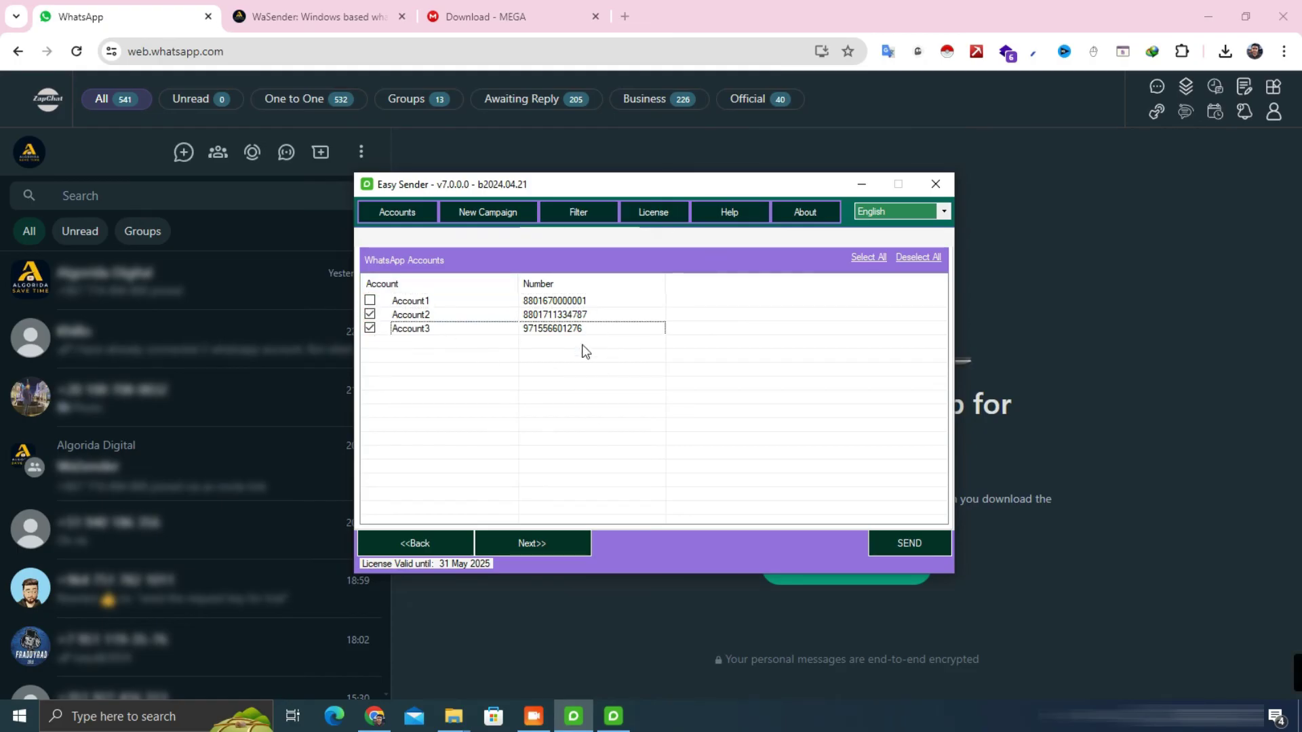
{"action": "left_click", "coordinate": [548, 542]}
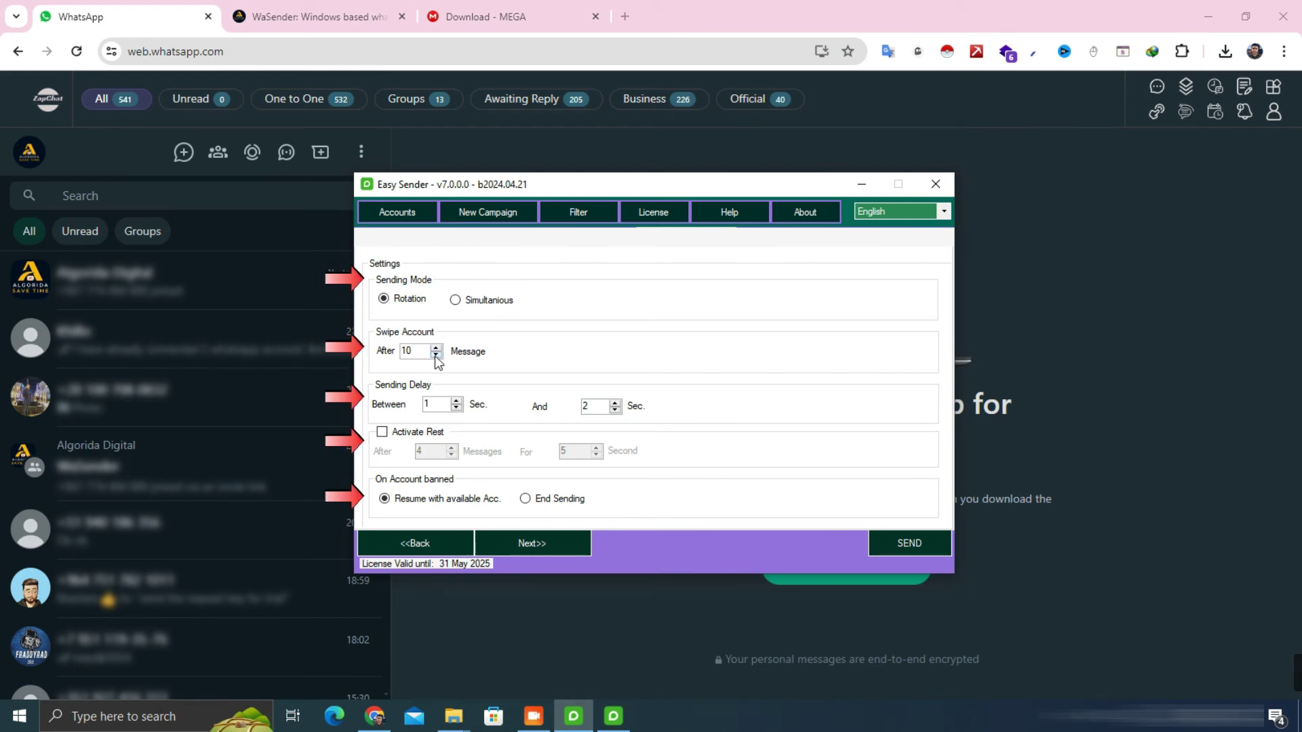
{"action": "left_click_drag", "start_coordinate": [413, 351], "coordinate": [379, 353]}
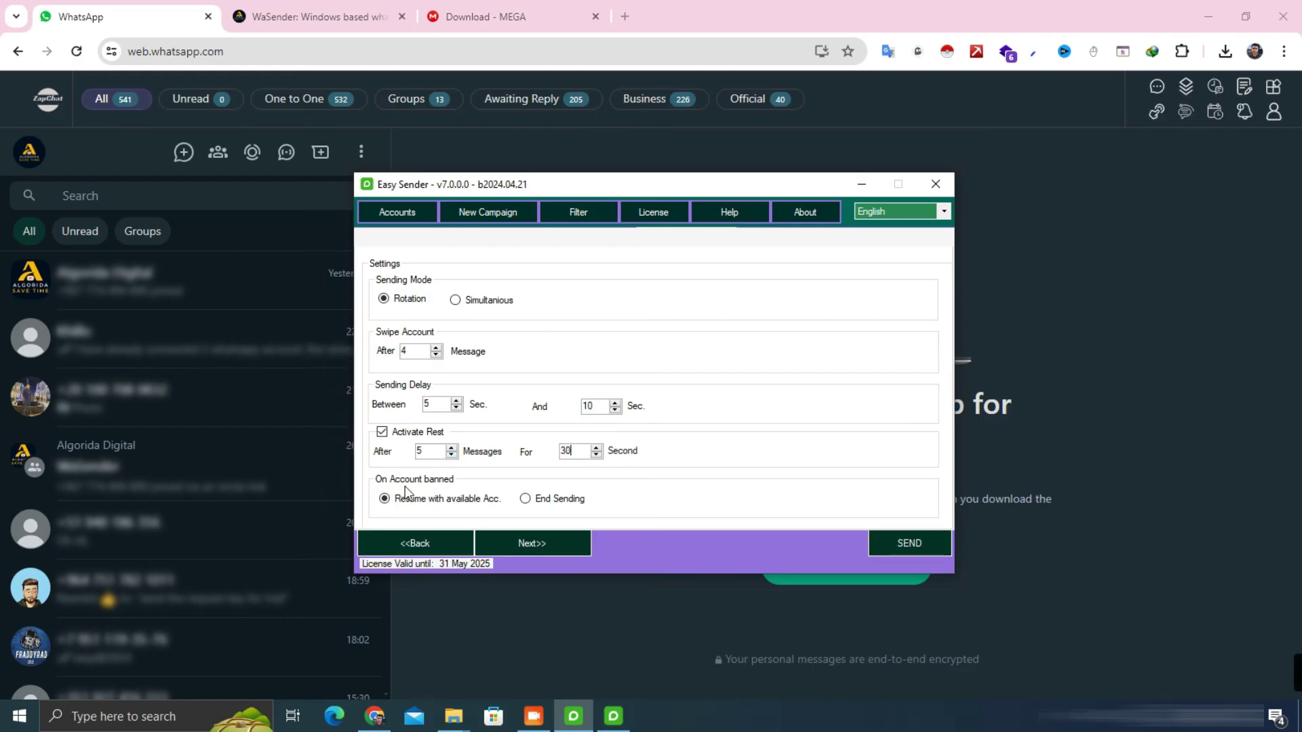
Start sending, check the sending log, and save the exported results list
{"action": "left_click", "coordinate": [914, 543]}
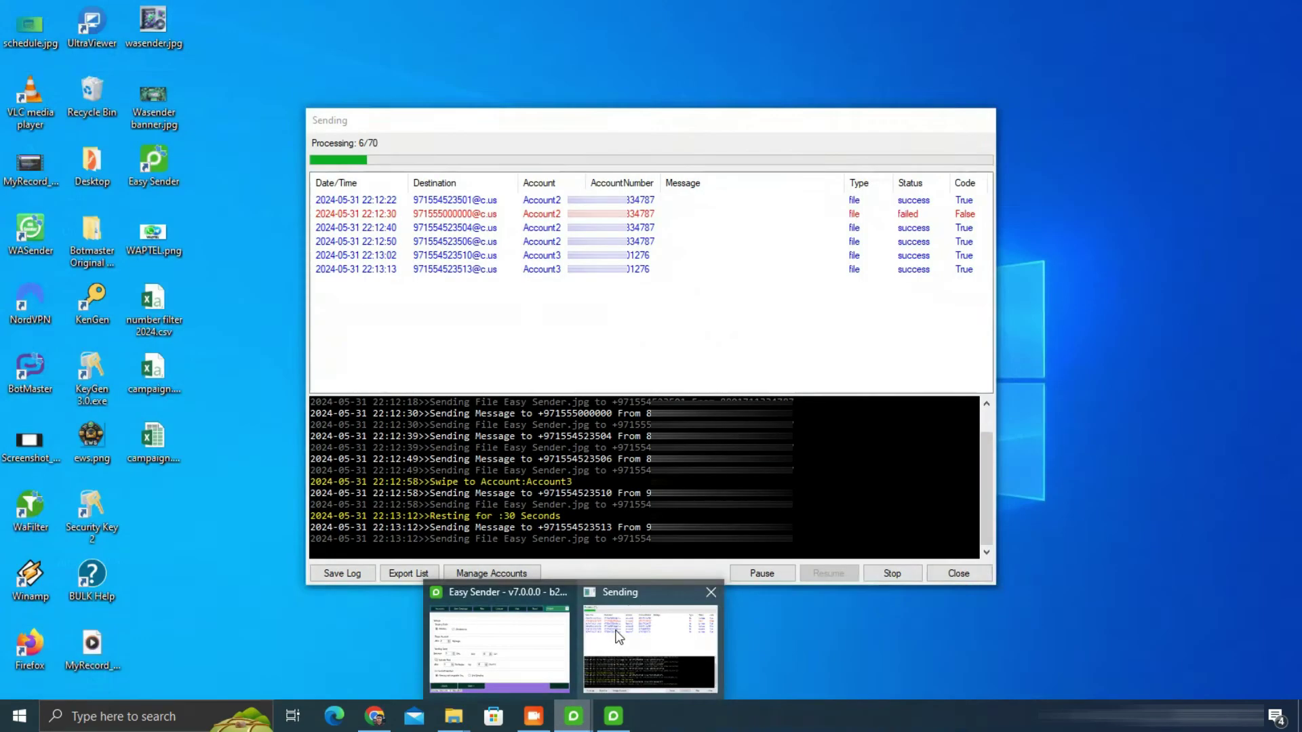
{"action": "mouse_move", "coordinate": [573, 717]}
{"action": "left_click", "coordinate": [651, 655]}
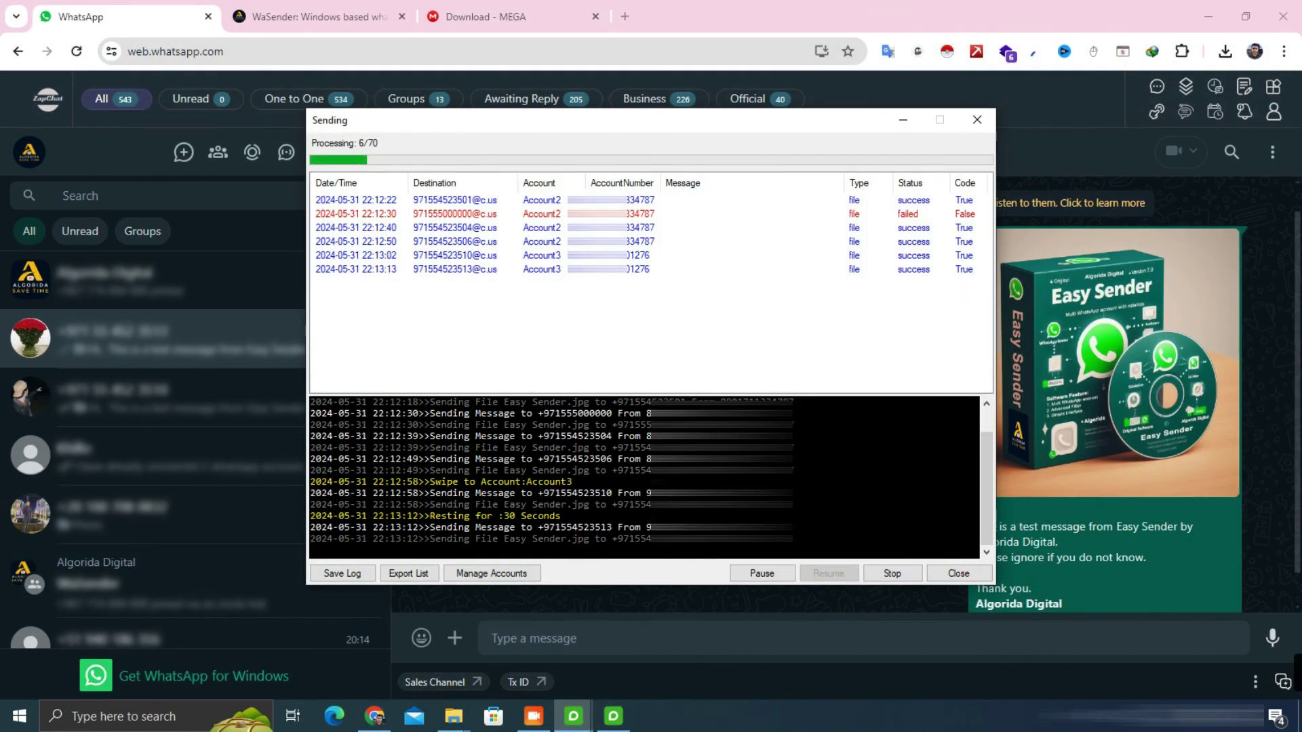
{"action": "left_click", "coordinate": [342, 574]}
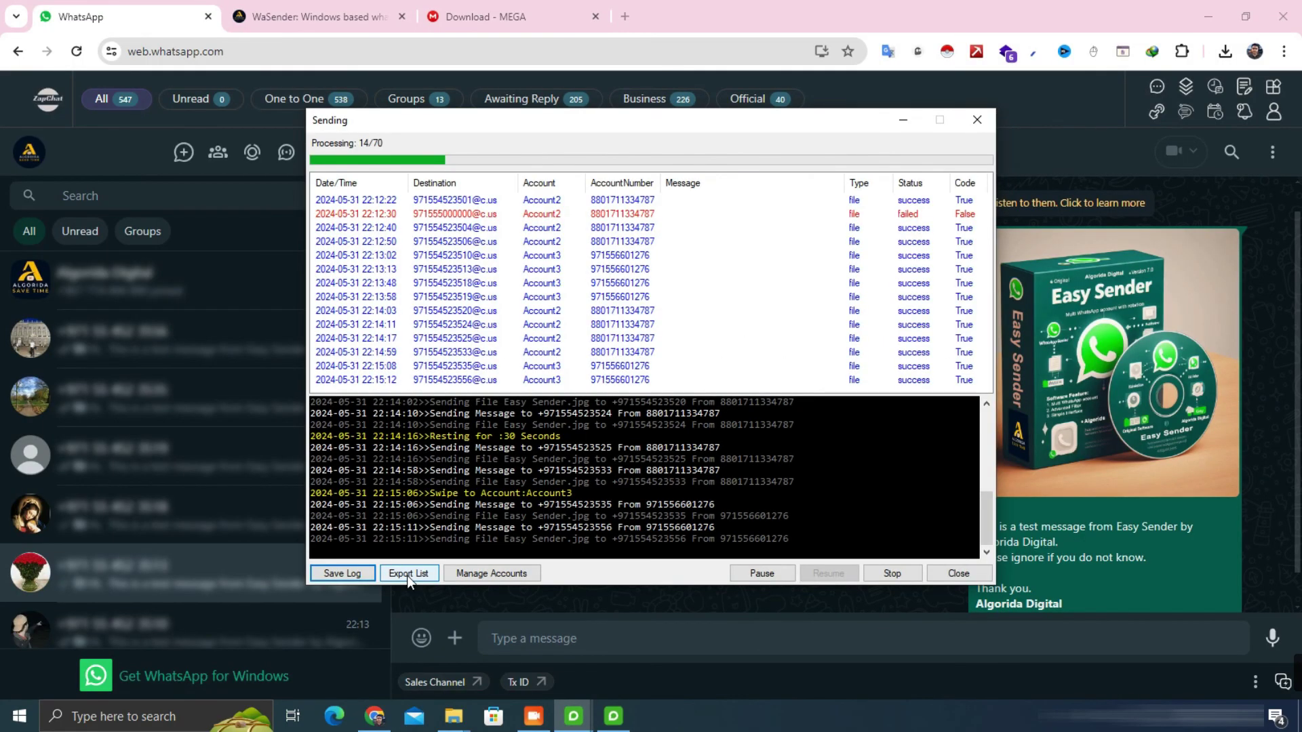
{"action": "left_click", "coordinate": [407, 575]}
{"action": "double_click", "coordinate": [485, 181]}
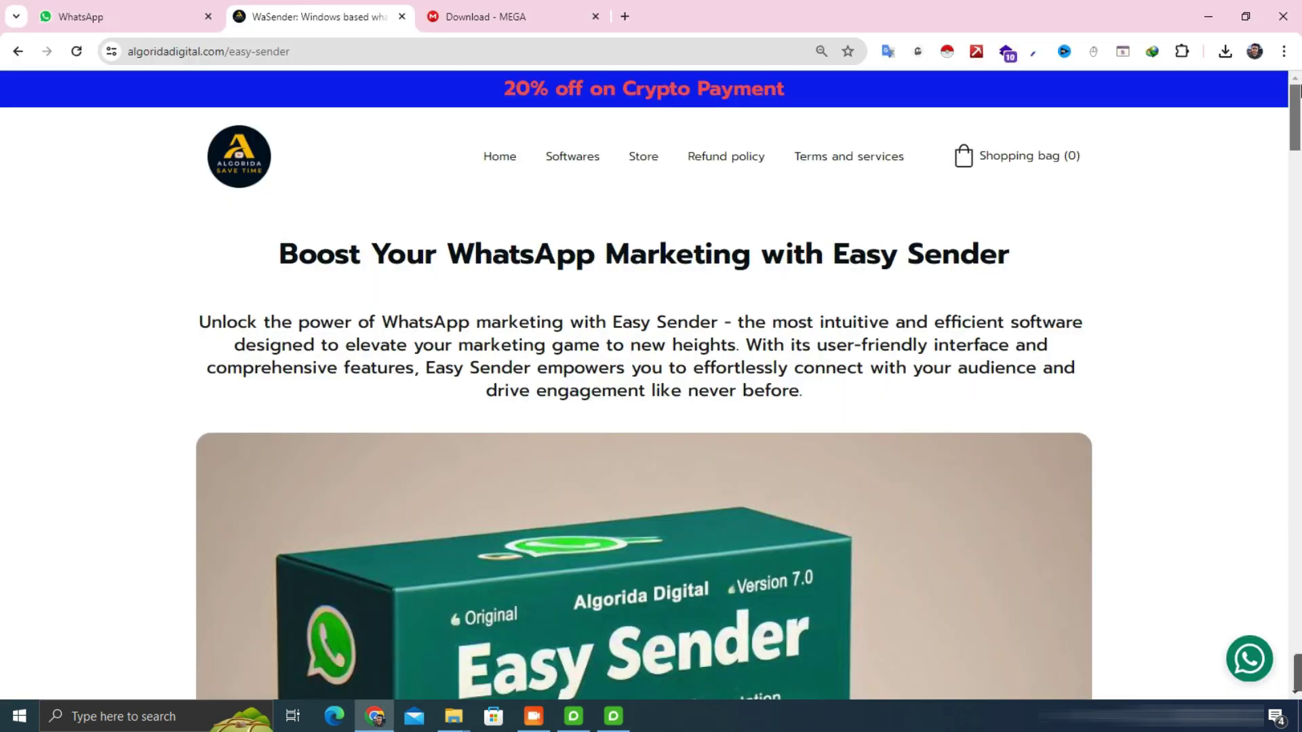
{"action": "scroll", "coordinate": [1150, 282], "scroll_direction": "down", "scroll_amount": 3}
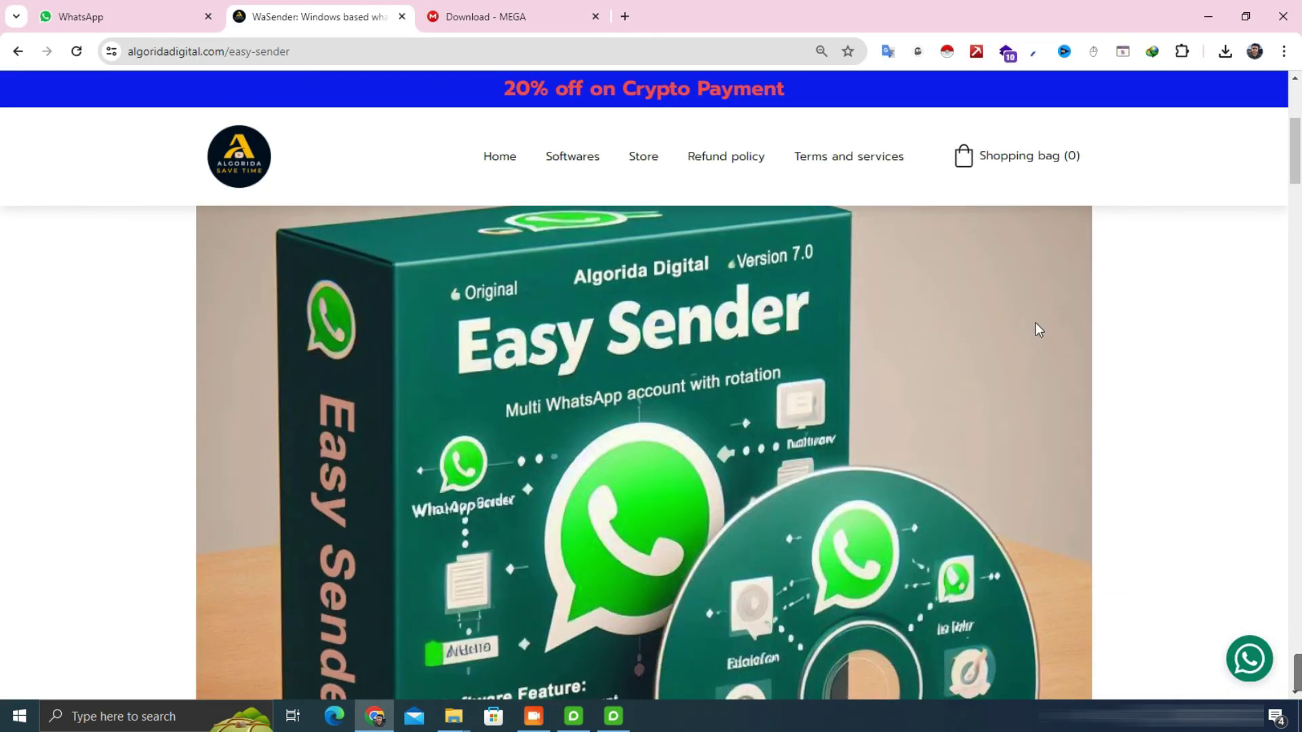